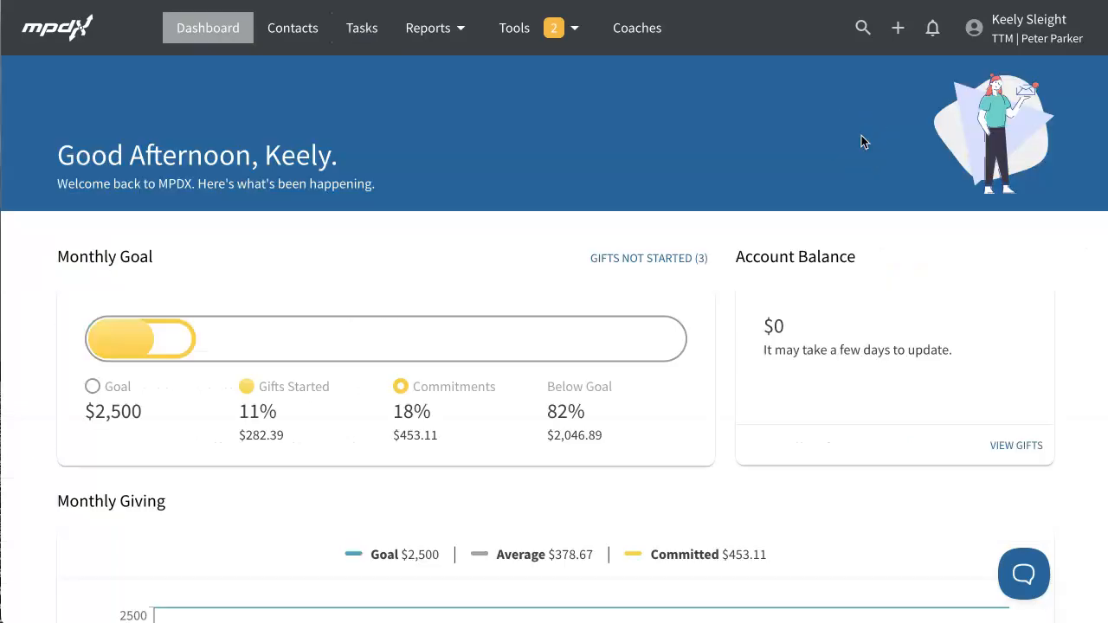
# Step: Open the new task form from the quick-add options and from the Tasks page
pyautogui.click(899, 28)
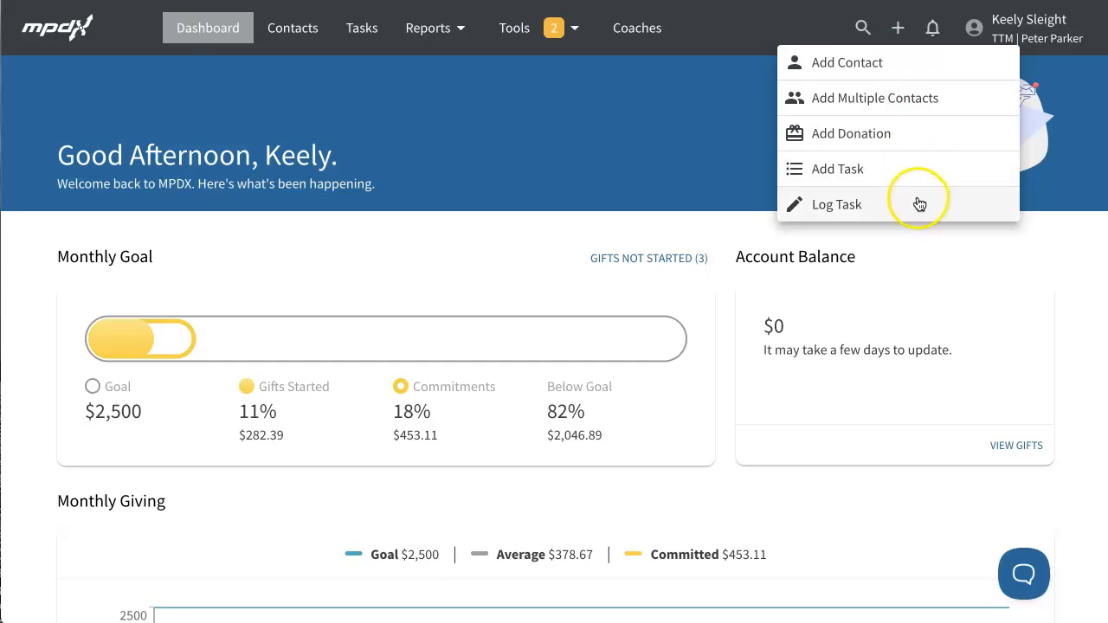
pyautogui.click(916, 170)
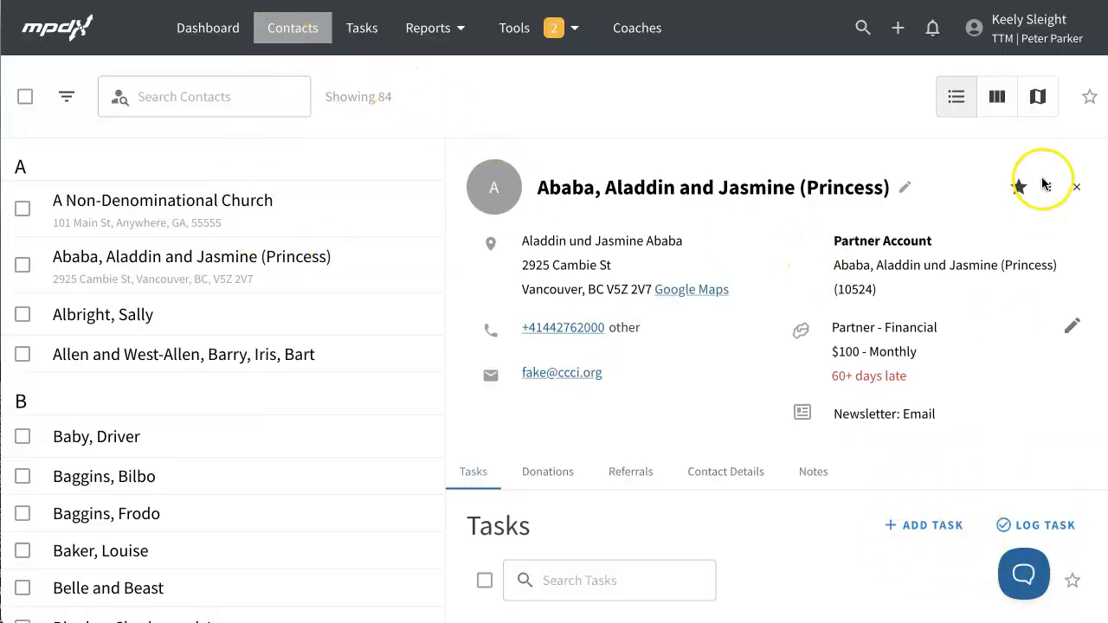
pyautogui.click(1076, 187)
pyautogui.click(383, 41)
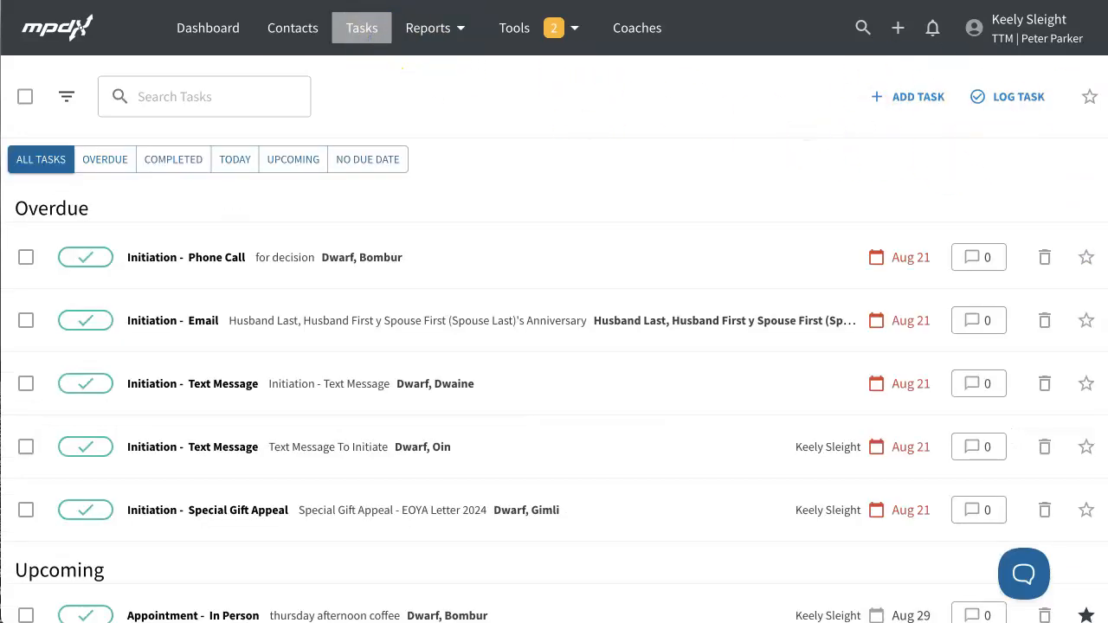
pyautogui.click(901, 99)
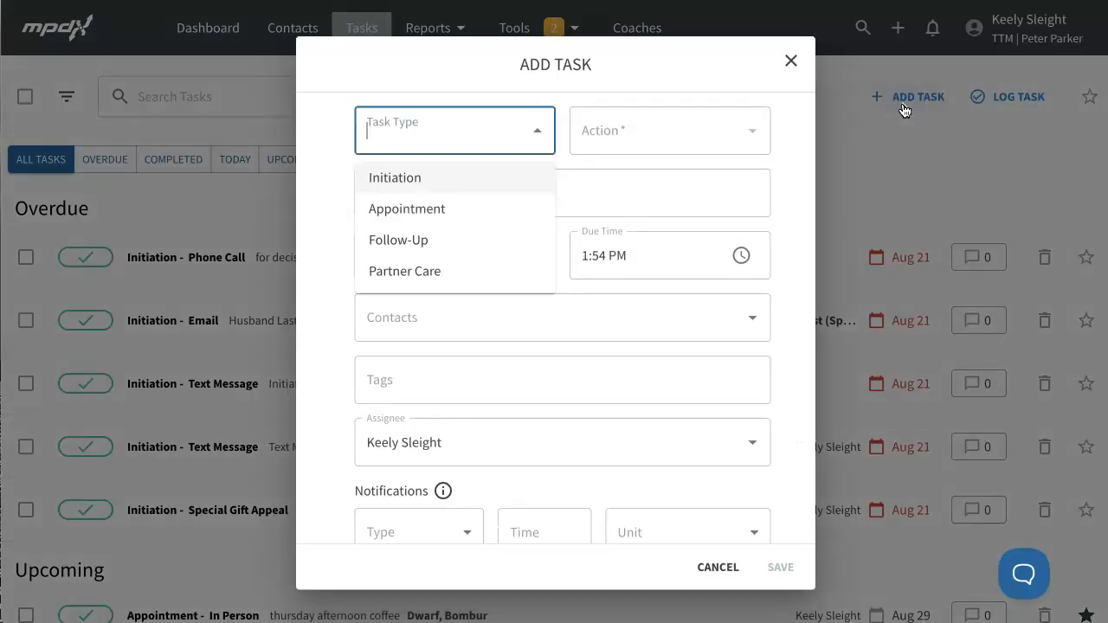
pyautogui.click(314, 185)
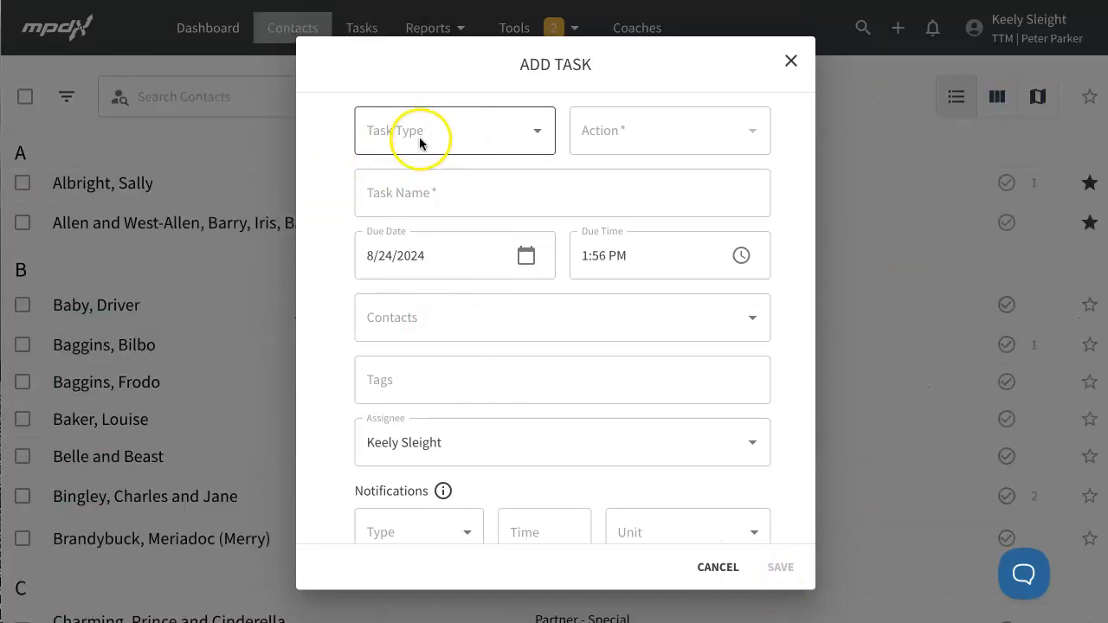
pyautogui.click(424, 135)
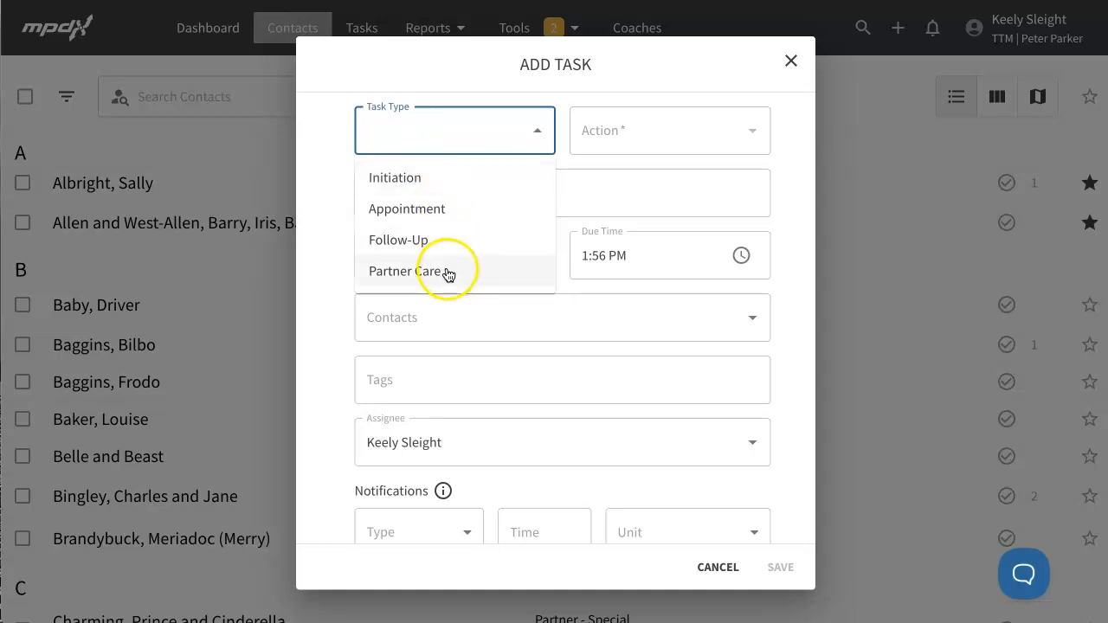
pyautogui.click(456, 211)
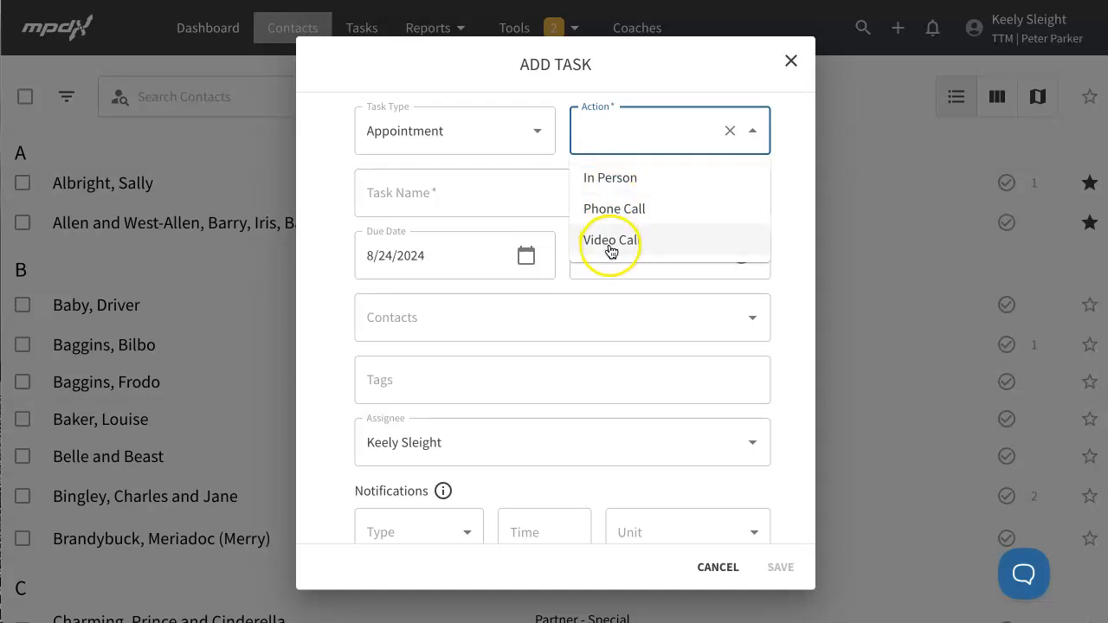
pyautogui.click(516, 131)
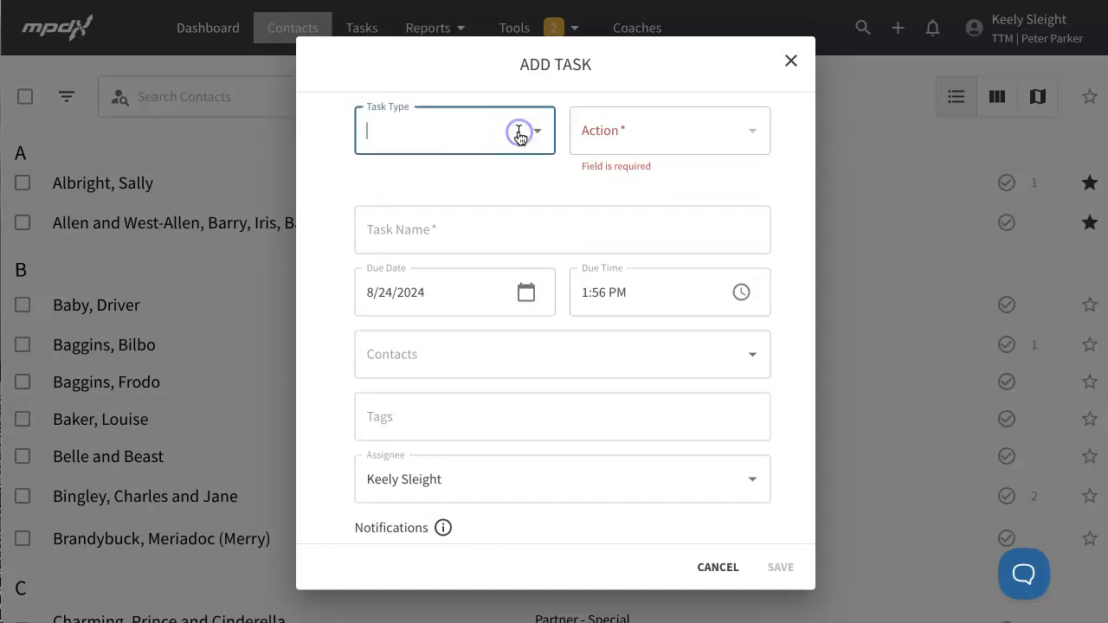
pyautogui.click(535, 138)
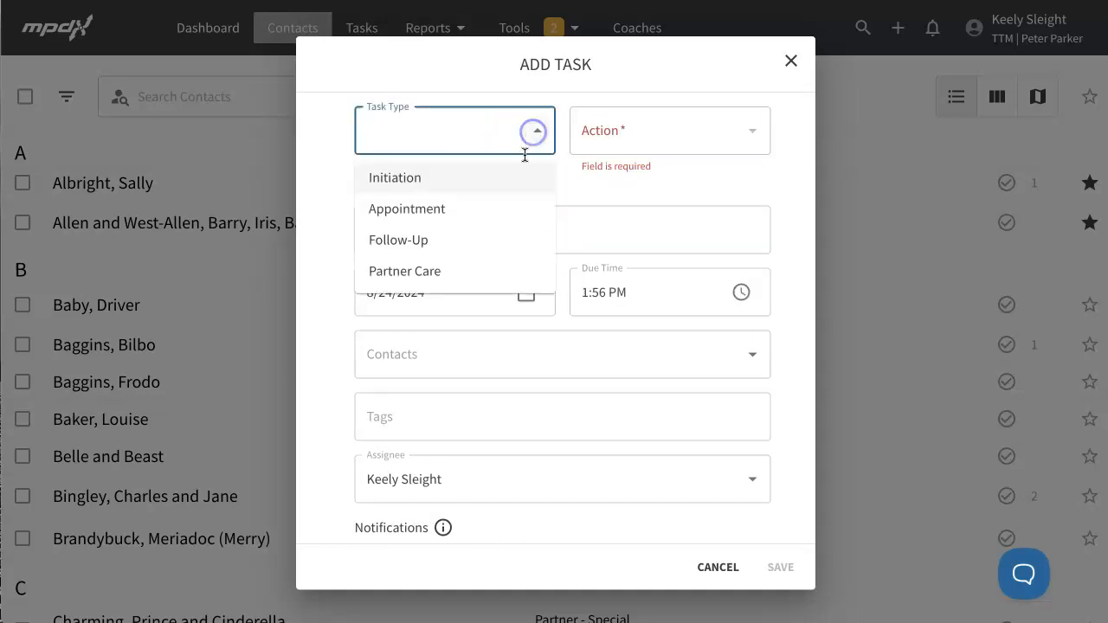
pyautogui.click(512, 263)
pyautogui.click(718, 567)
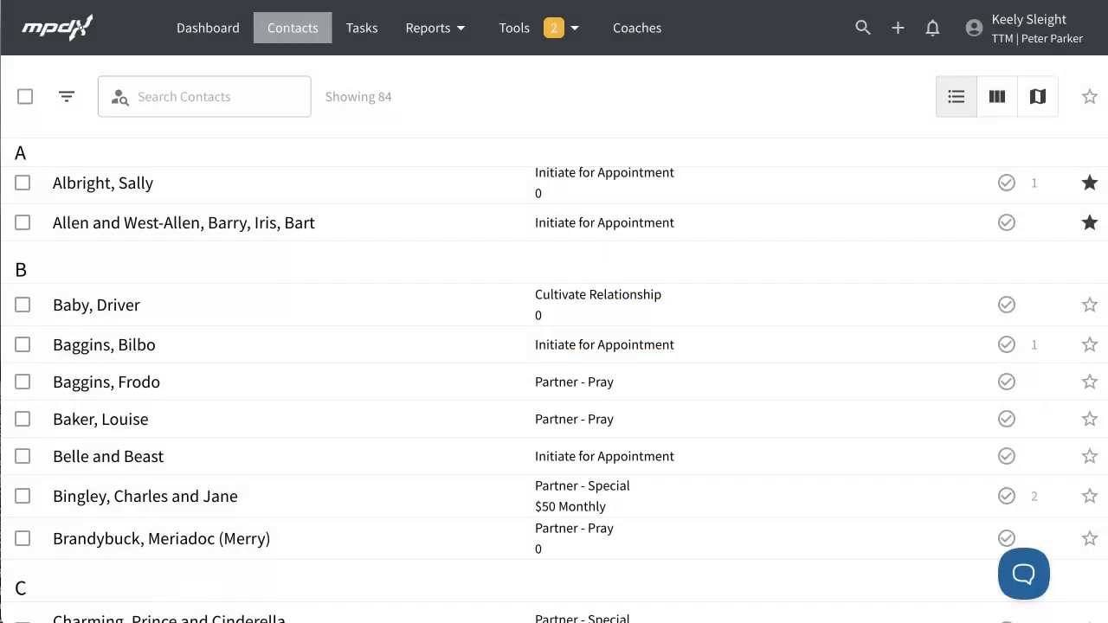
# Step: Start a new task for the fifth contact under B, with task type Follow-Up and action Text Message
pyautogui.click(120, 465)
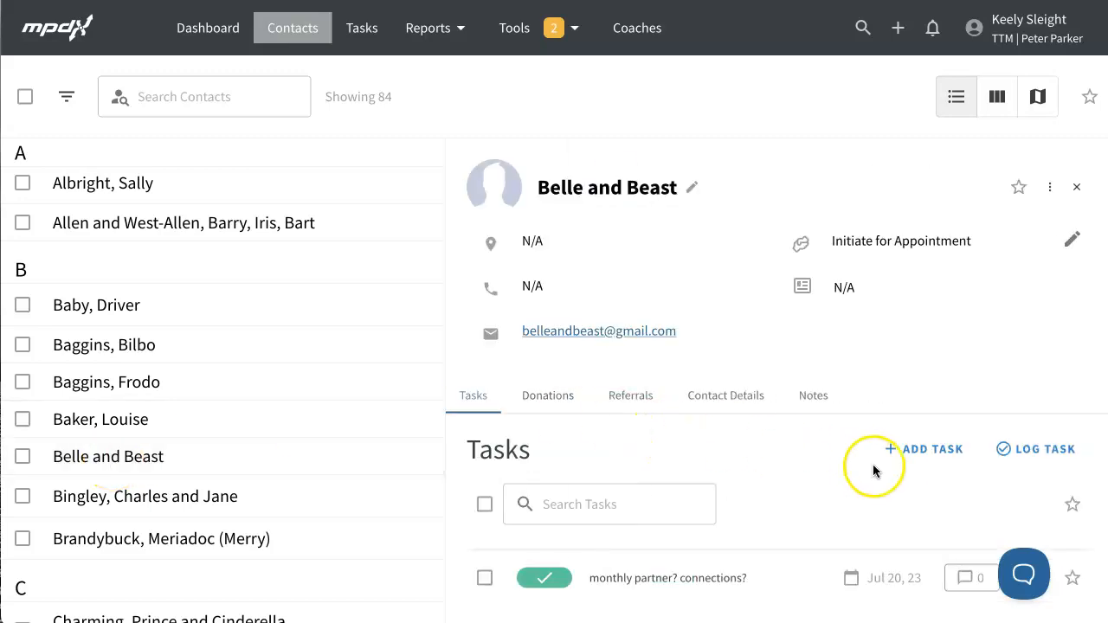
pyautogui.click(931, 465)
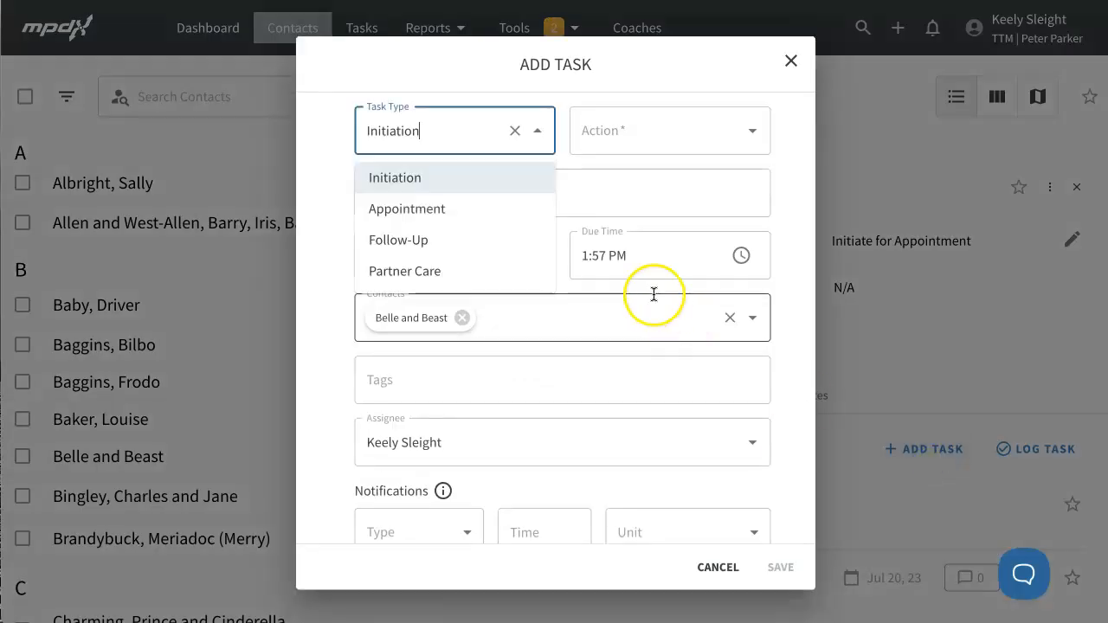
pyautogui.click(459, 247)
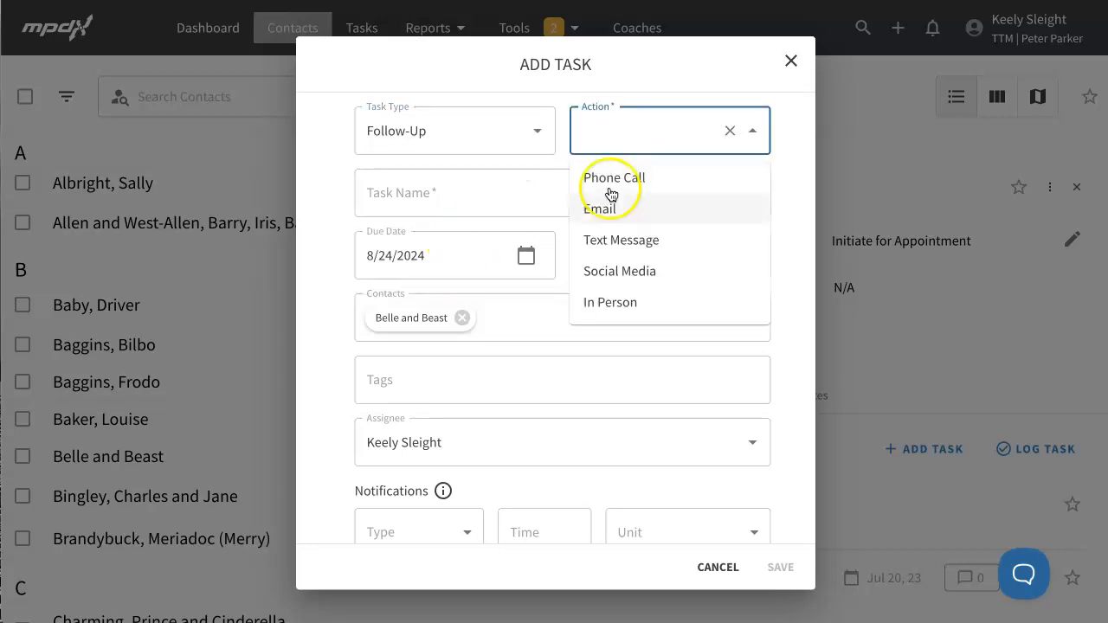
pyautogui.click(675, 247)
pyautogui.click(560, 164)
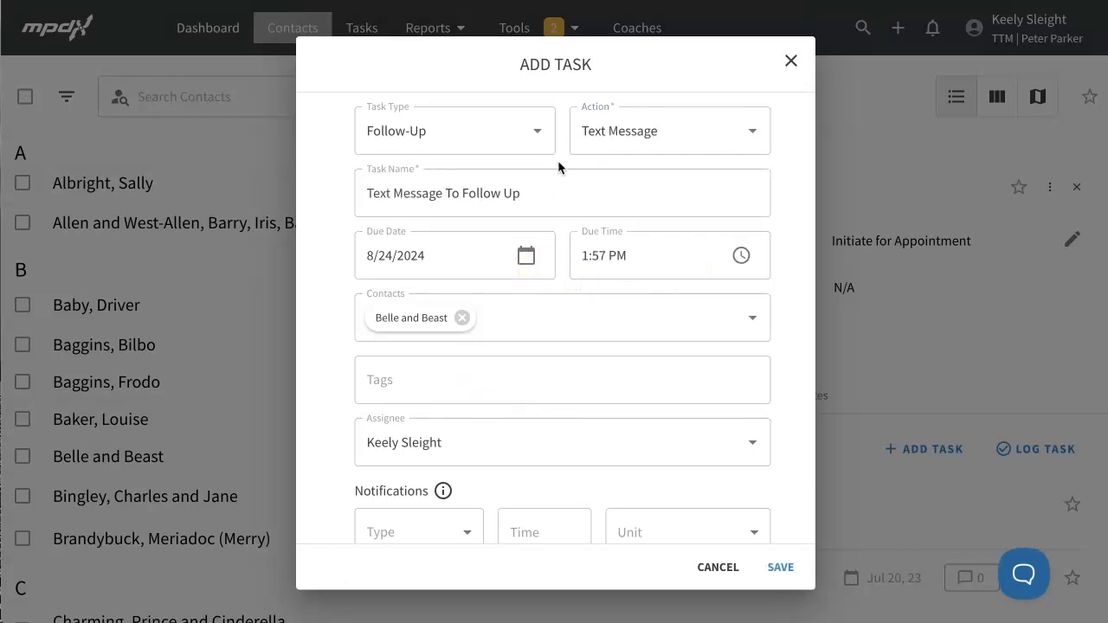
# Step: Change the new task's type to Appointment and its action to Phone Call
pyautogui.click(536, 134)
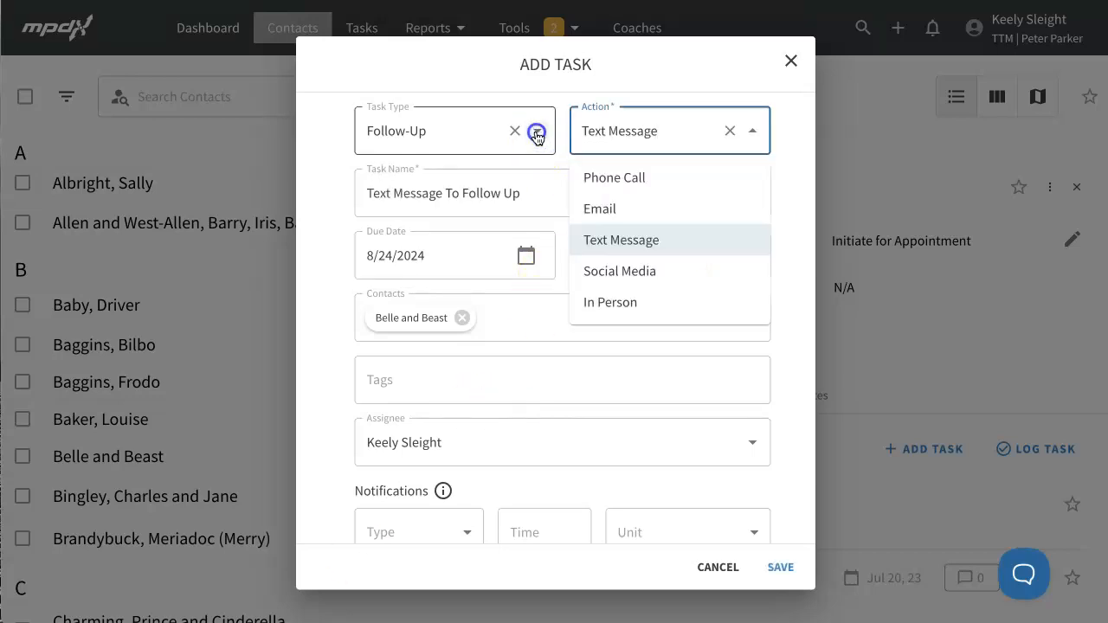
pyautogui.click(497, 205)
pyautogui.click(653, 140)
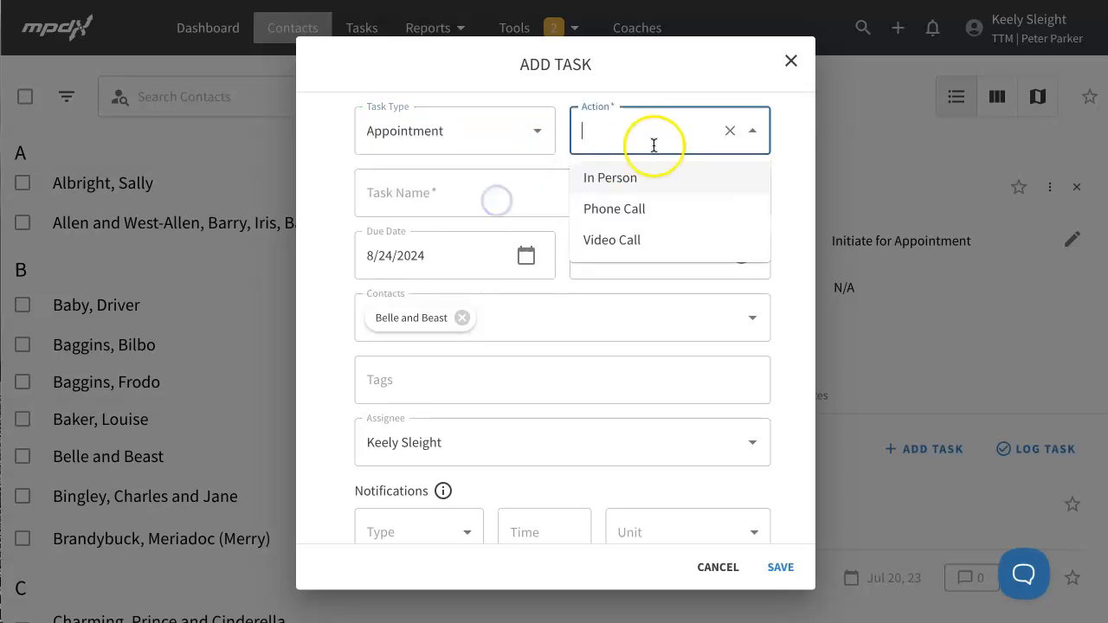
pyautogui.click(638, 213)
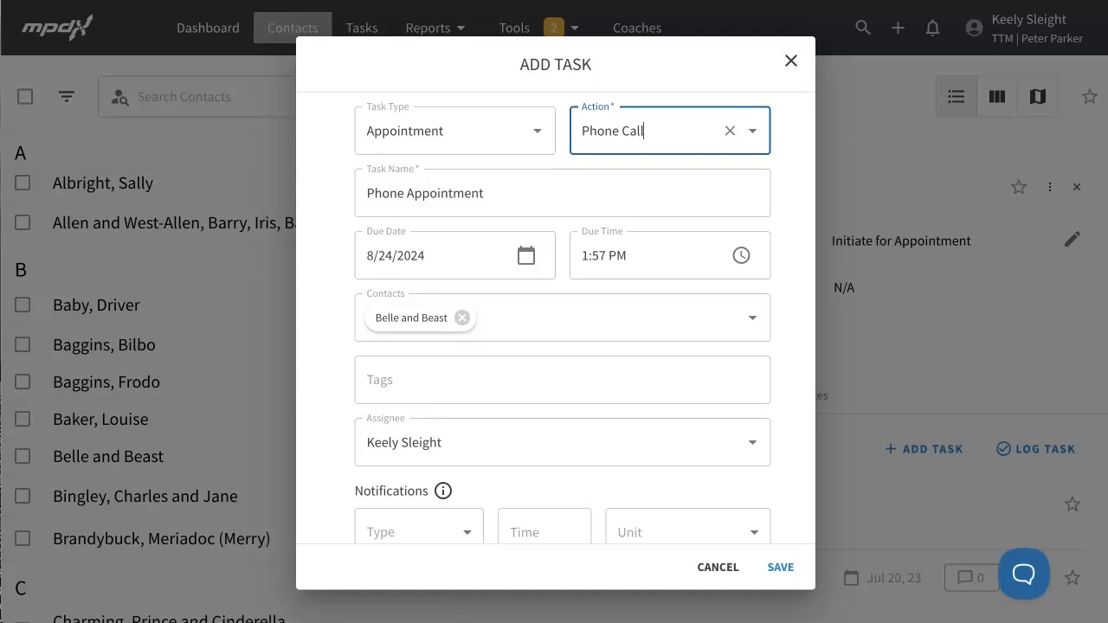
# Step: Set the task type back to Follow-Up and the action to Text Message
pyautogui.click(534, 136)
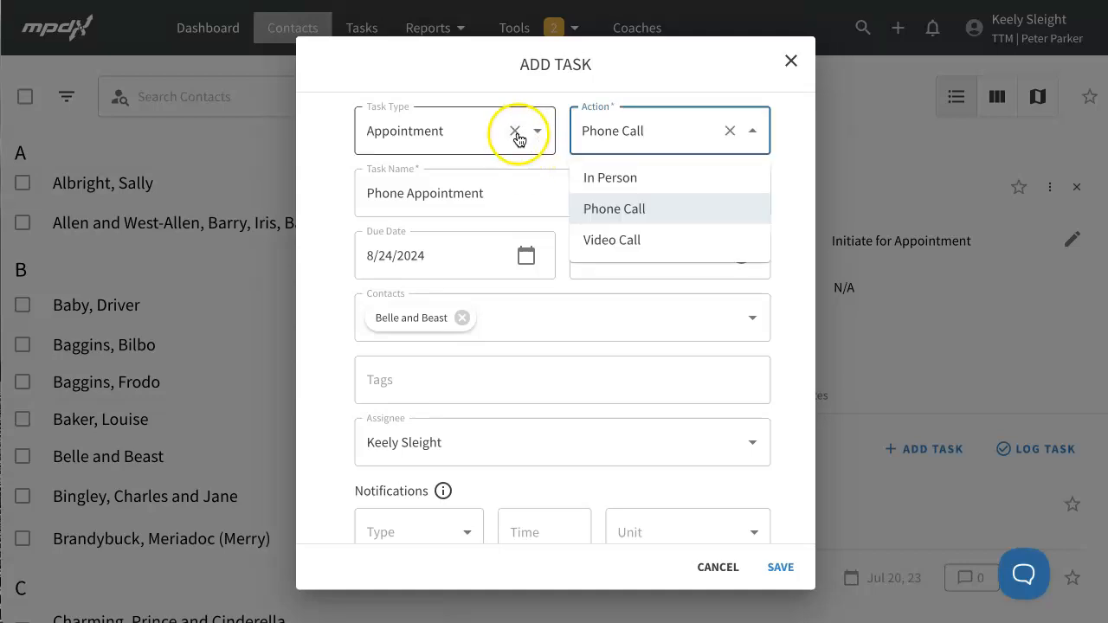
pyautogui.click(517, 134)
pyautogui.click(491, 131)
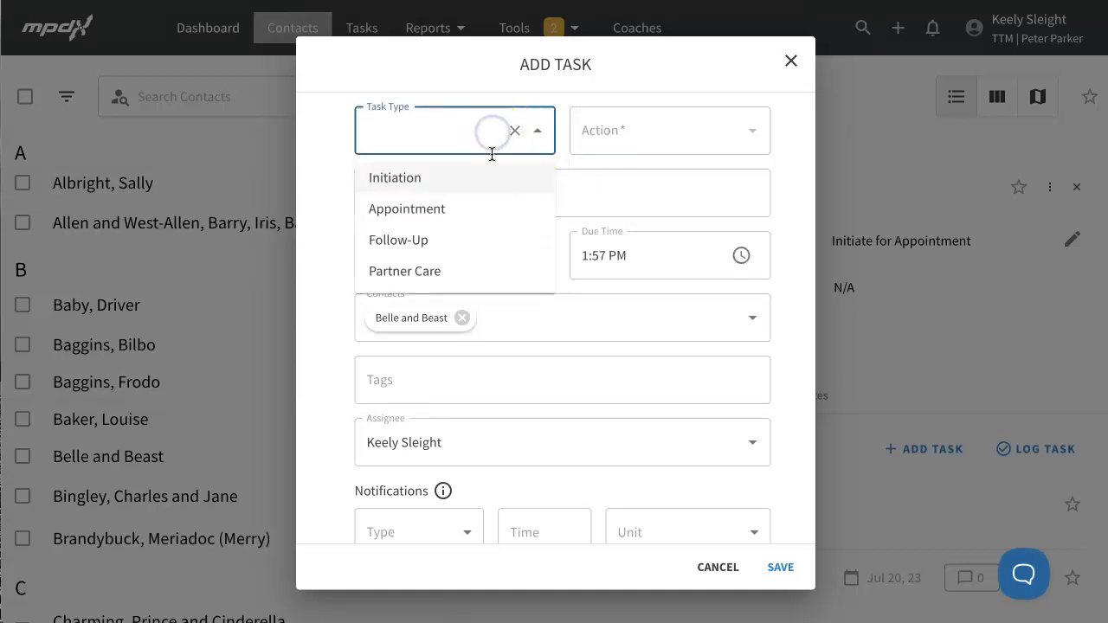
pyautogui.click(479, 239)
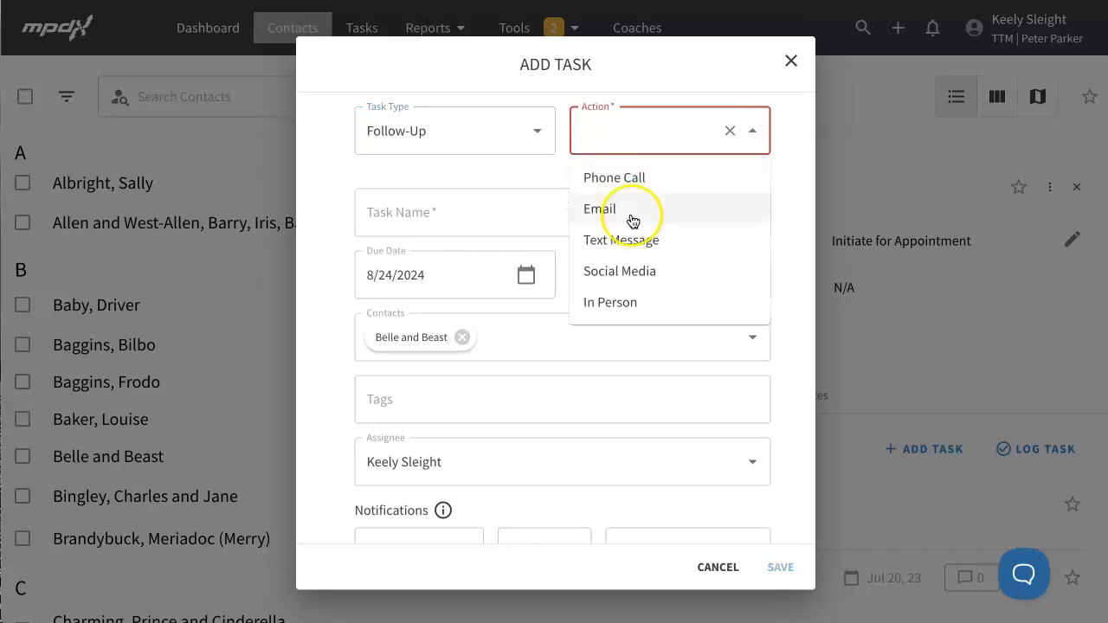
pyautogui.click(635, 245)
# Step: Rename the task as "Text Message - Decision about giving?"
pyautogui.click(580, 204)
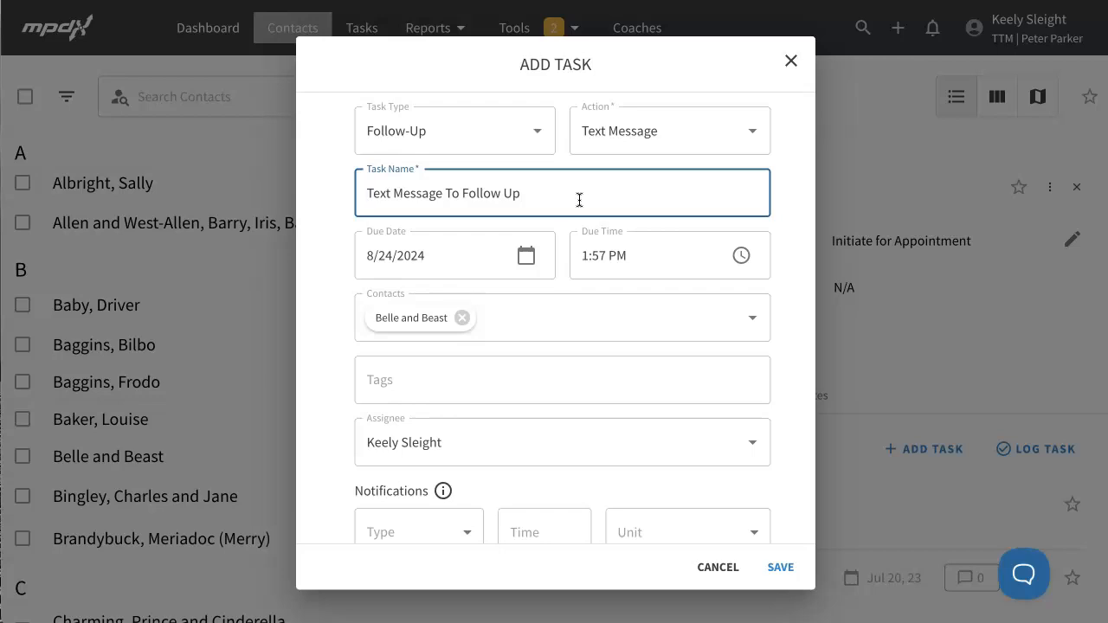
pyautogui.moveTo(580, 201); pyautogui.dragTo(445, 197)
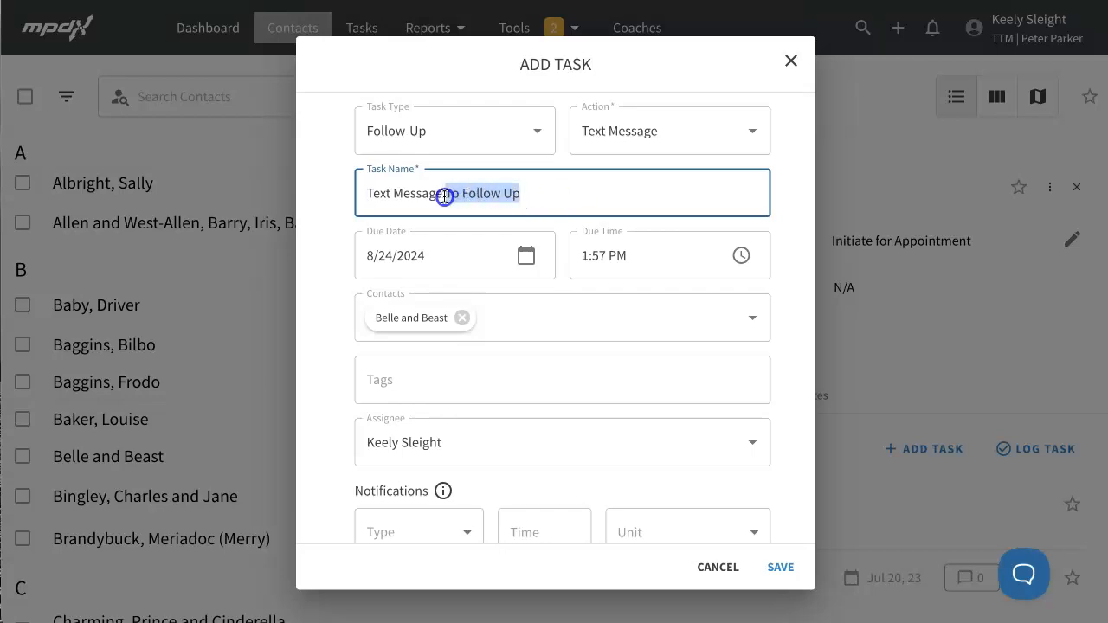
pyautogui.press('BackSpace')
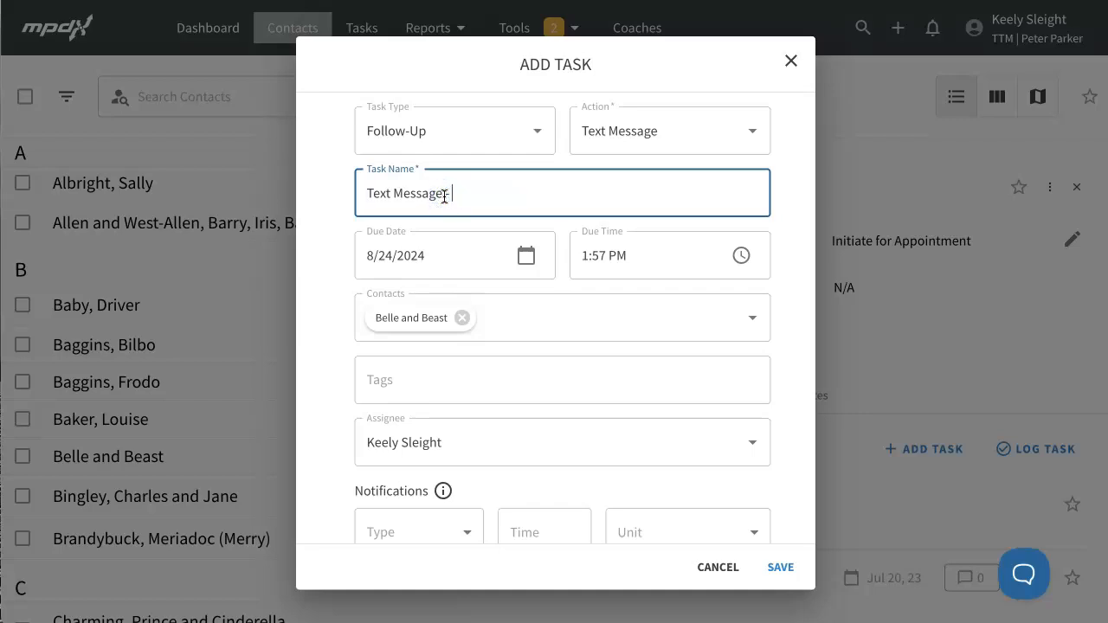
pyautogui.write('Decision about giving?')
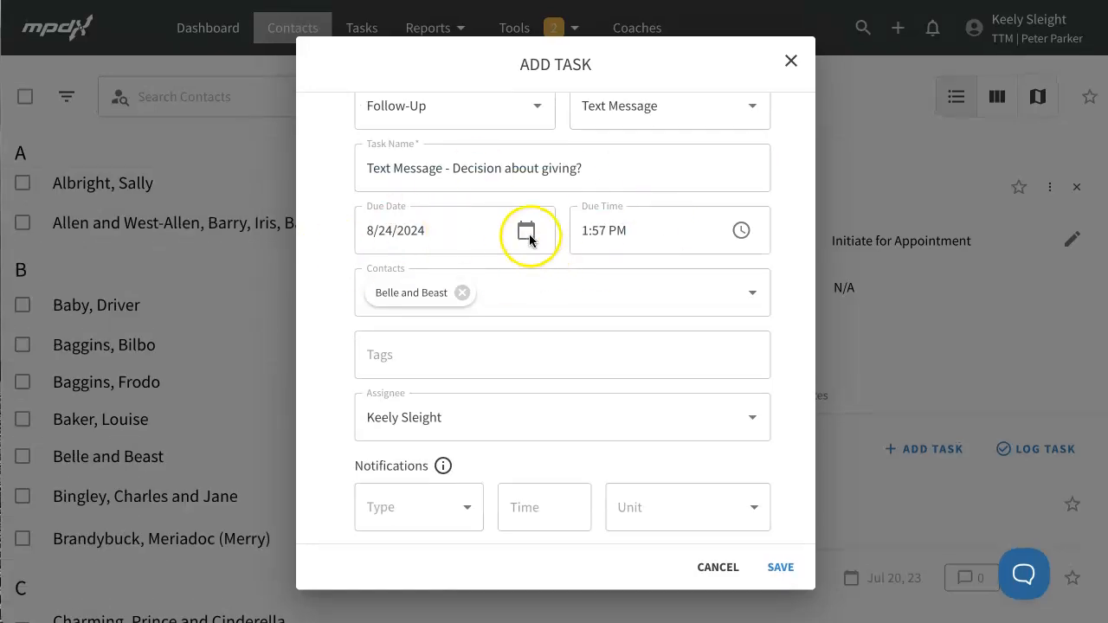
# Step: Check the follow-up task's due date and time settings and save the task
pyautogui.click(527, 234)
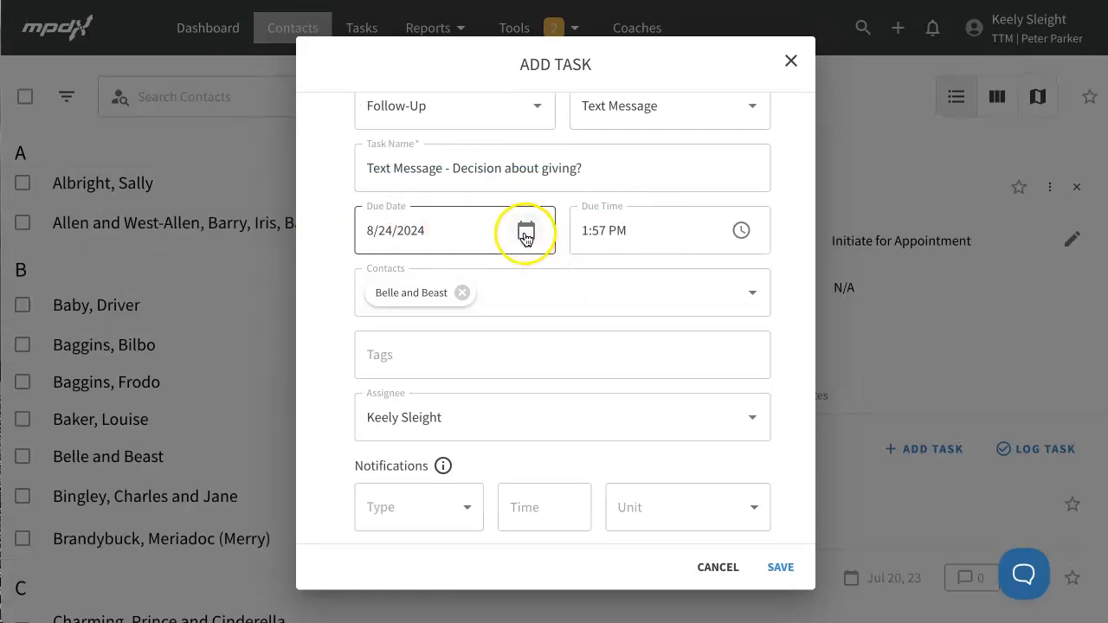
pyautogui.click(747, 448)
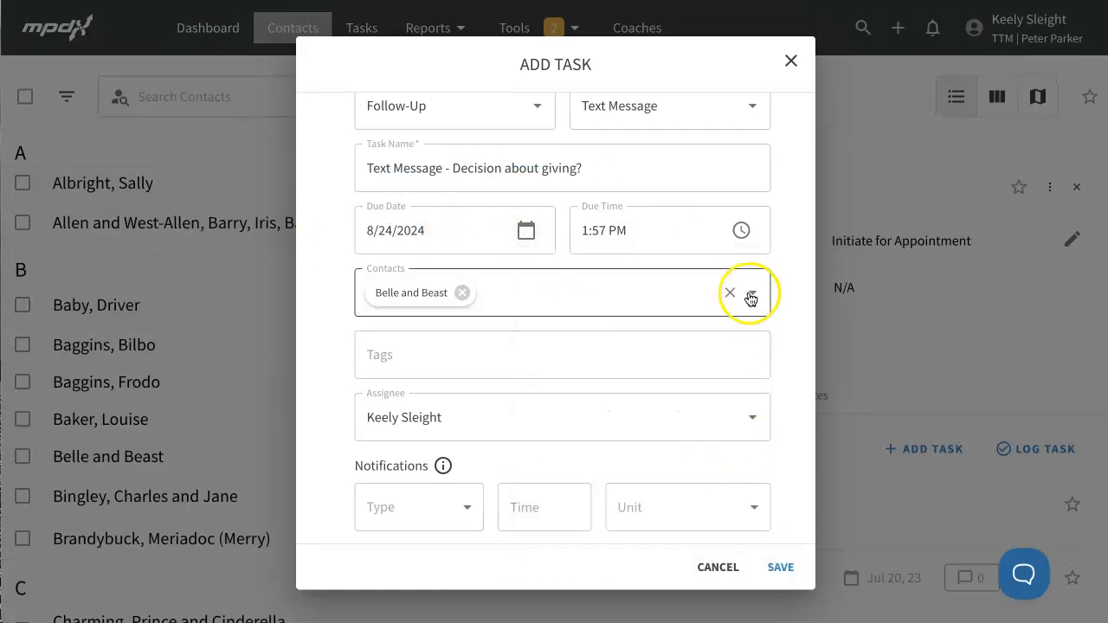
pyautogui.click(741, 231)
pyautogui.click(741, 233)
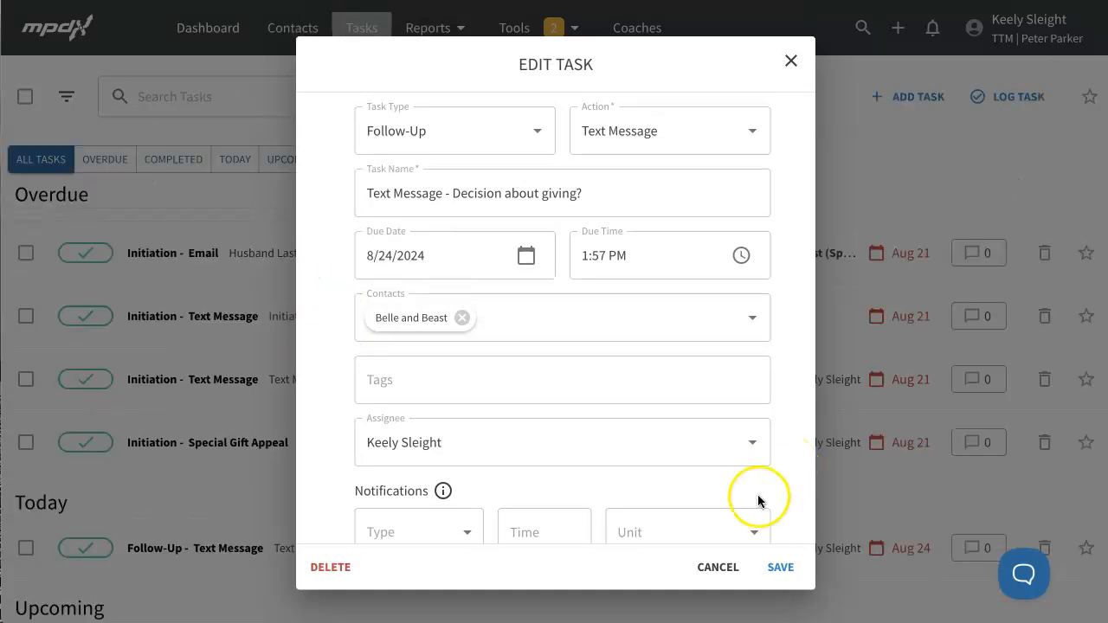
pyautogui.click(780, 568)
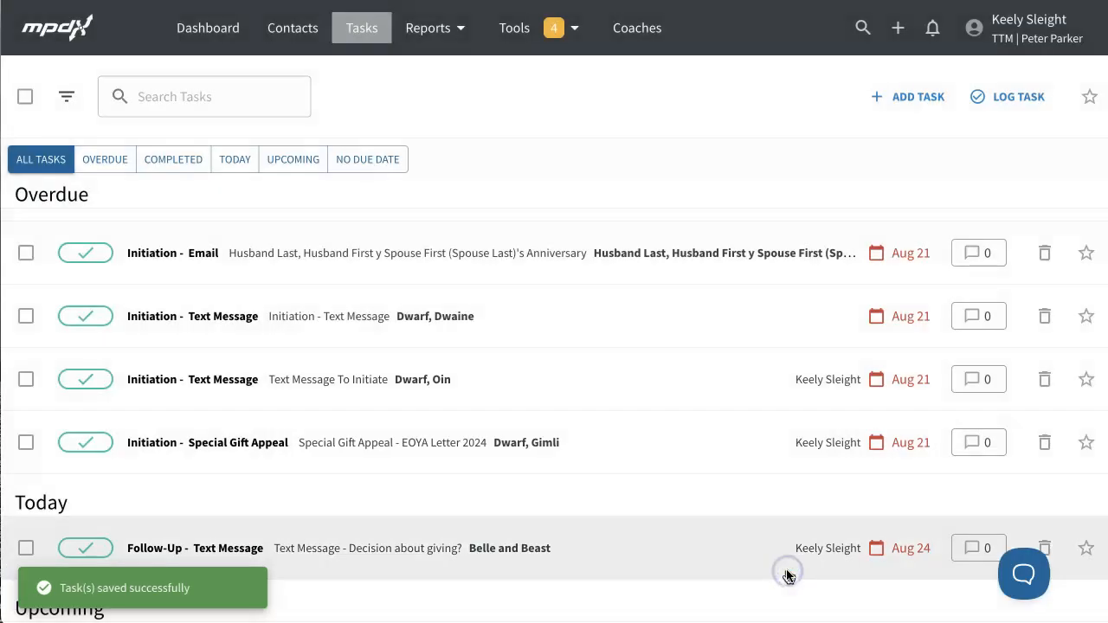
# Step: View the tasks due this week on the Dashboard
pyautogui.click(700, 496)
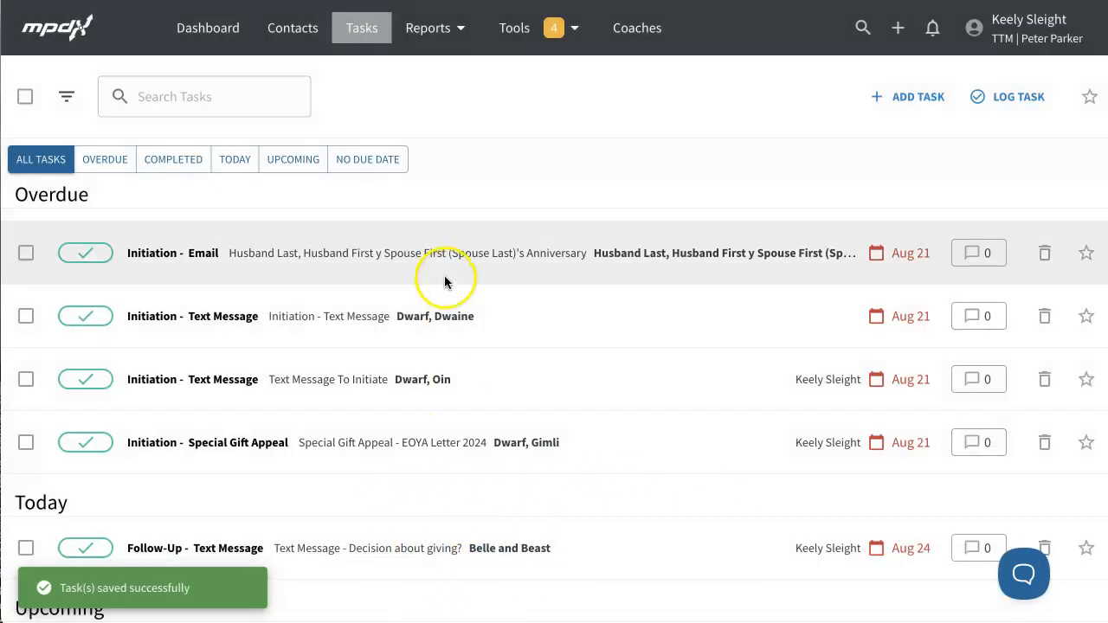
pyautogui.click(208, 33)
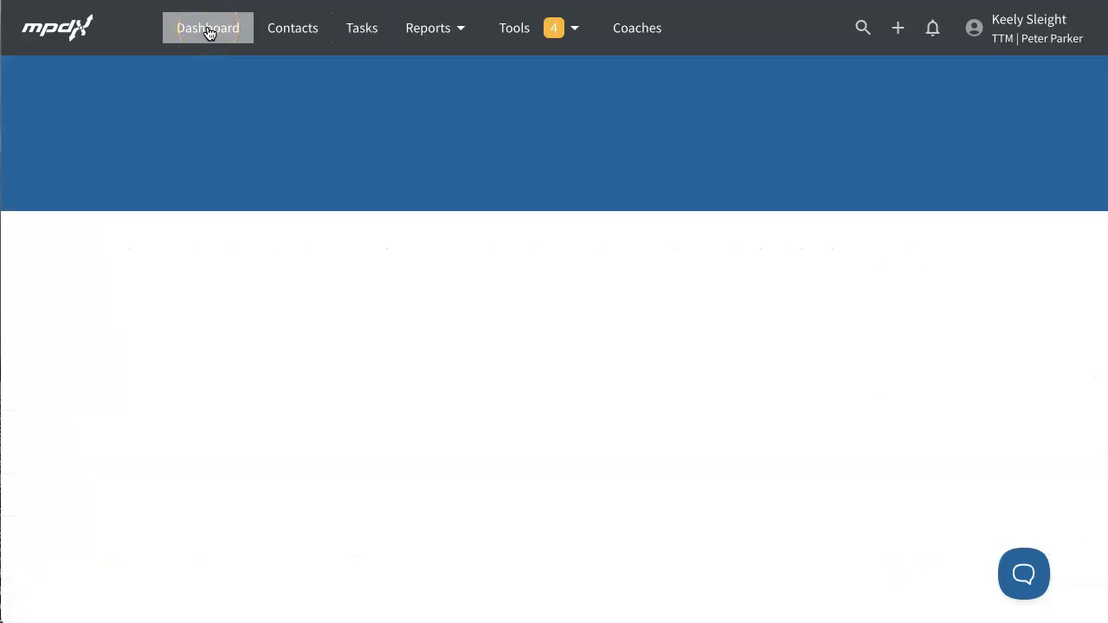
pyautogui.click(586, 248)
pyautogui.scroll(-3, 587, 250)
pyautogui.scroll(-5, 588, 249)
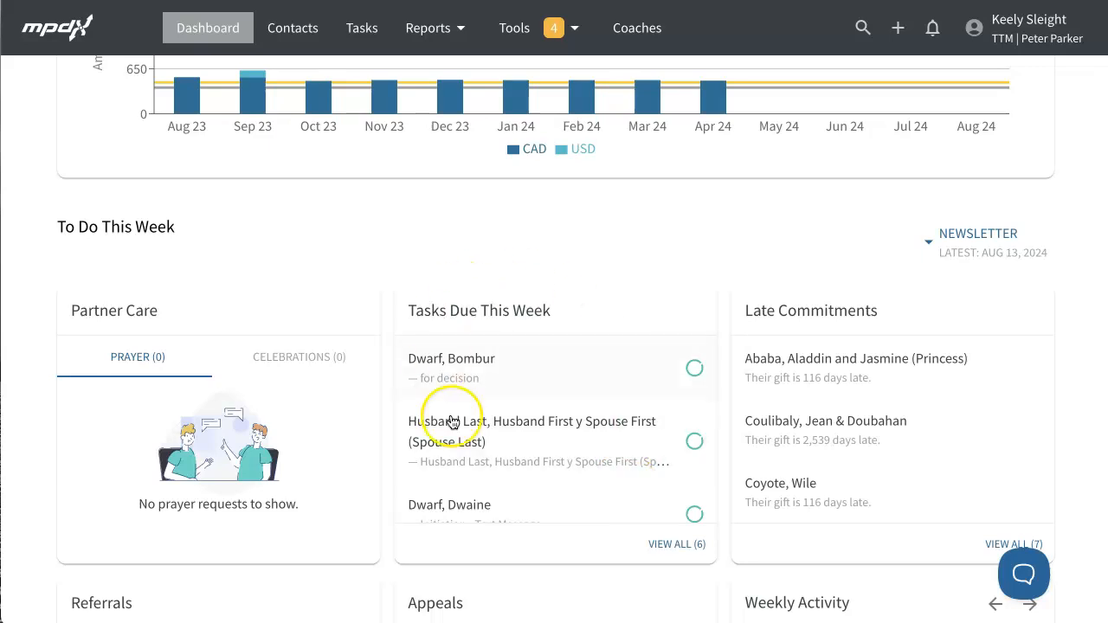
# Step: Open the "Text Message - Decision about giving?" task from its contact's task list and view its details
pyautogui.click(317, 37)
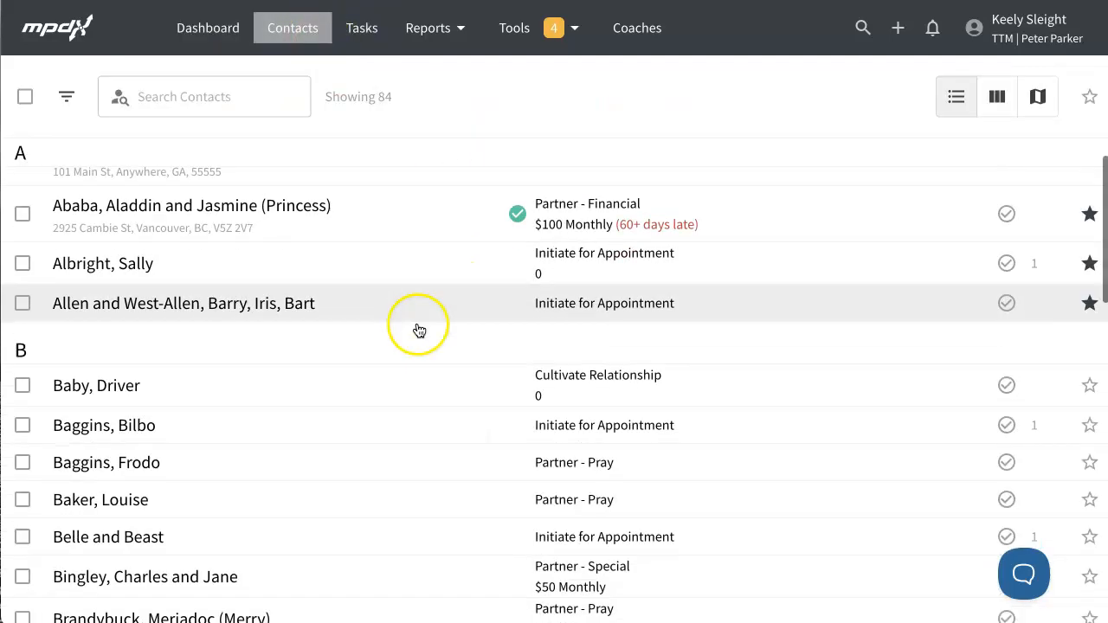
pyautogui.scroll(-3, 419, 329)
pyautogui.click(379, 277)
pyautogui.scroll(-2, 692, 434)
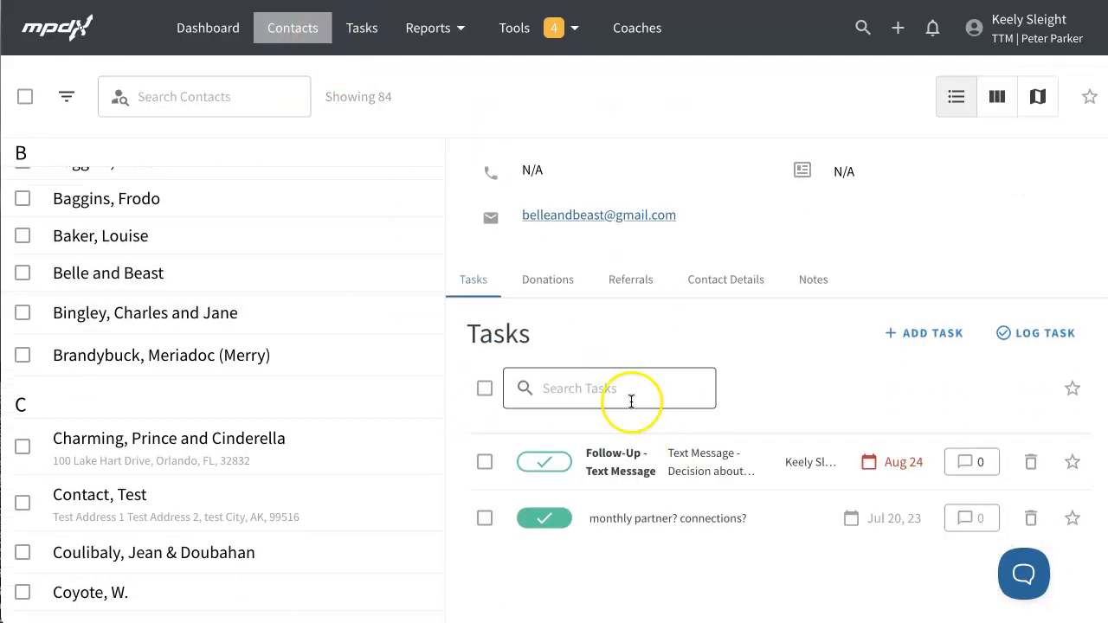
pyautogui.click(694, 471)
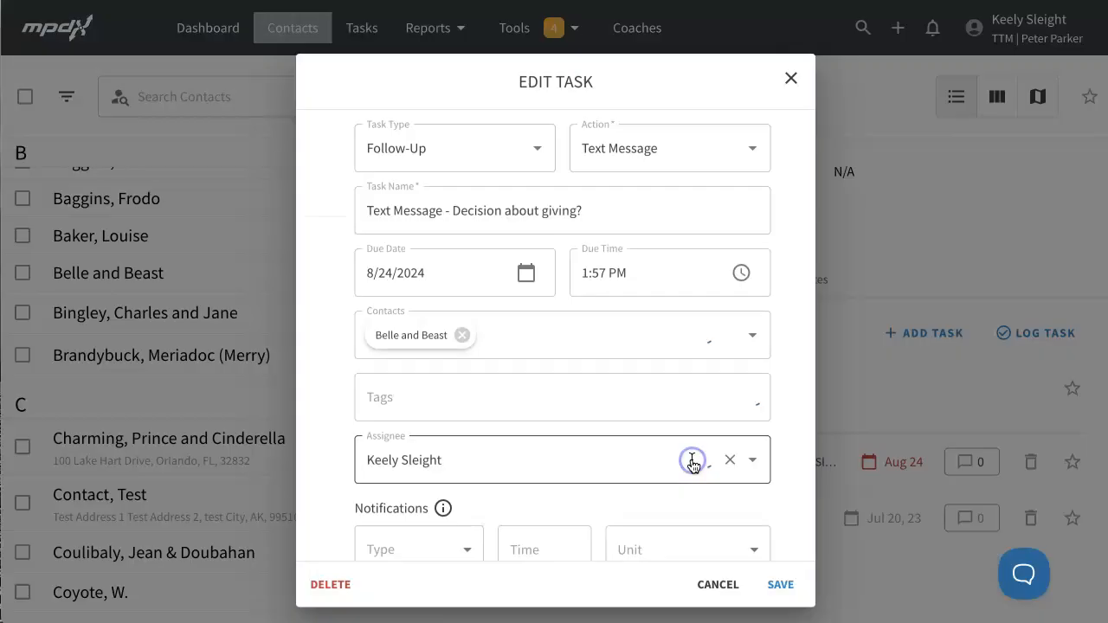
pyautogui.scroll(-1, 684, 411)
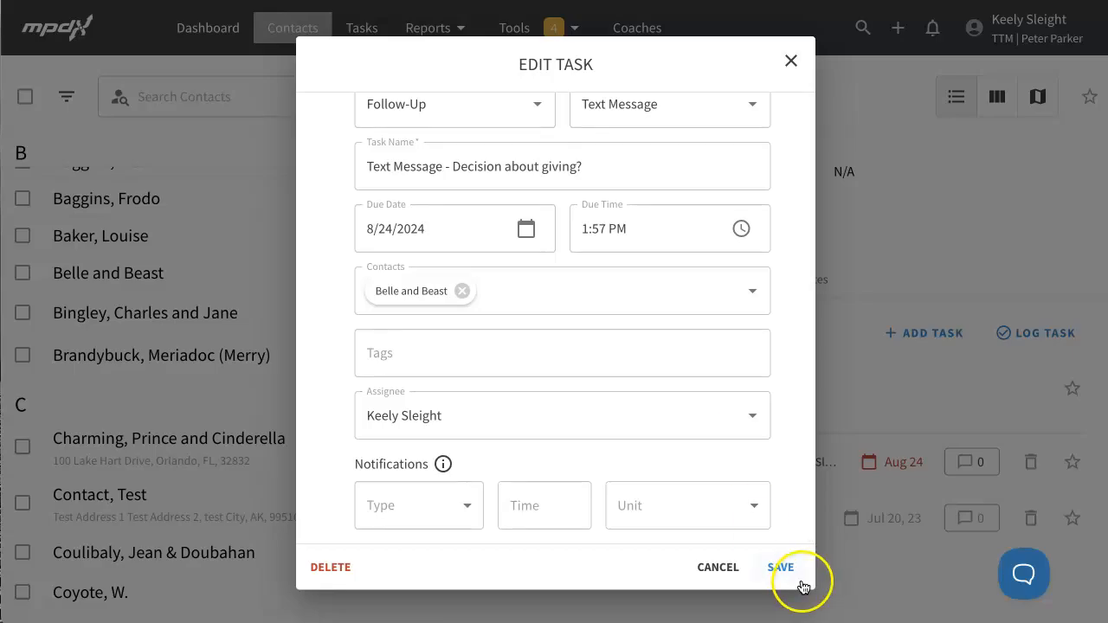
# Step: Close the task details without saving and check the task completion controls in the Dashboard's Tasks Due This Week list and the contacts list
pyautogui.click(718, 567)
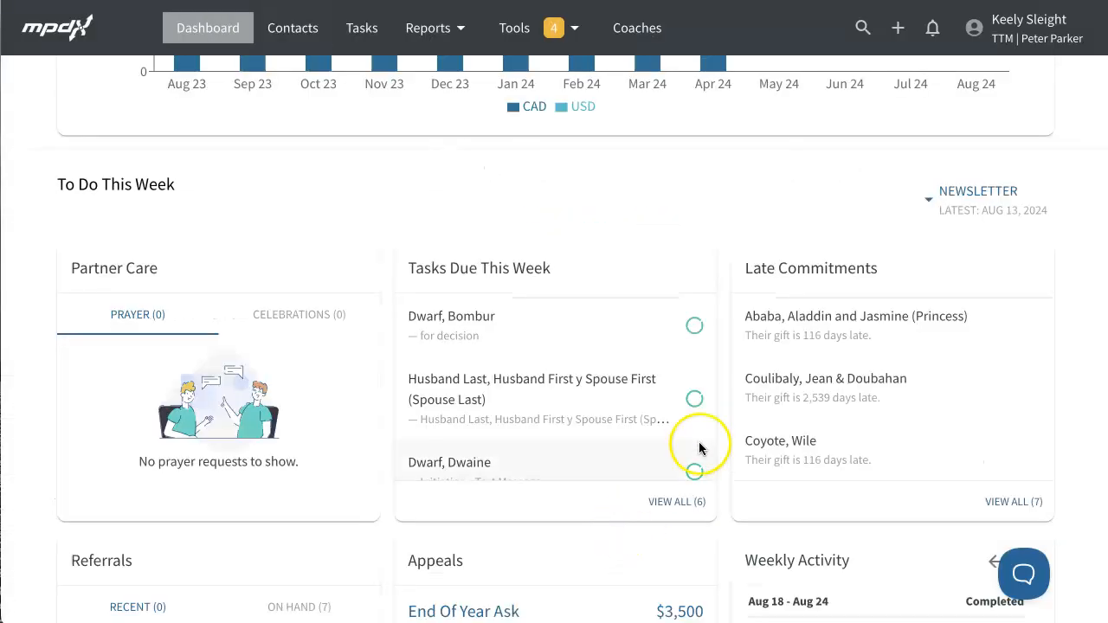
pyautogui.click(694, 400)
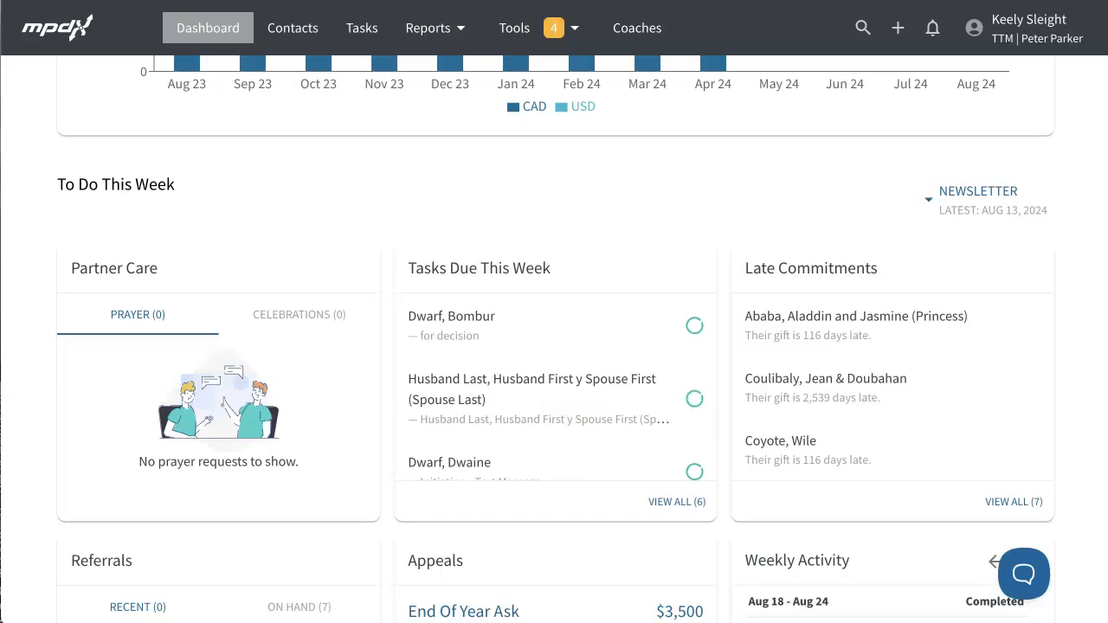
pyautogui.click(682, 156)
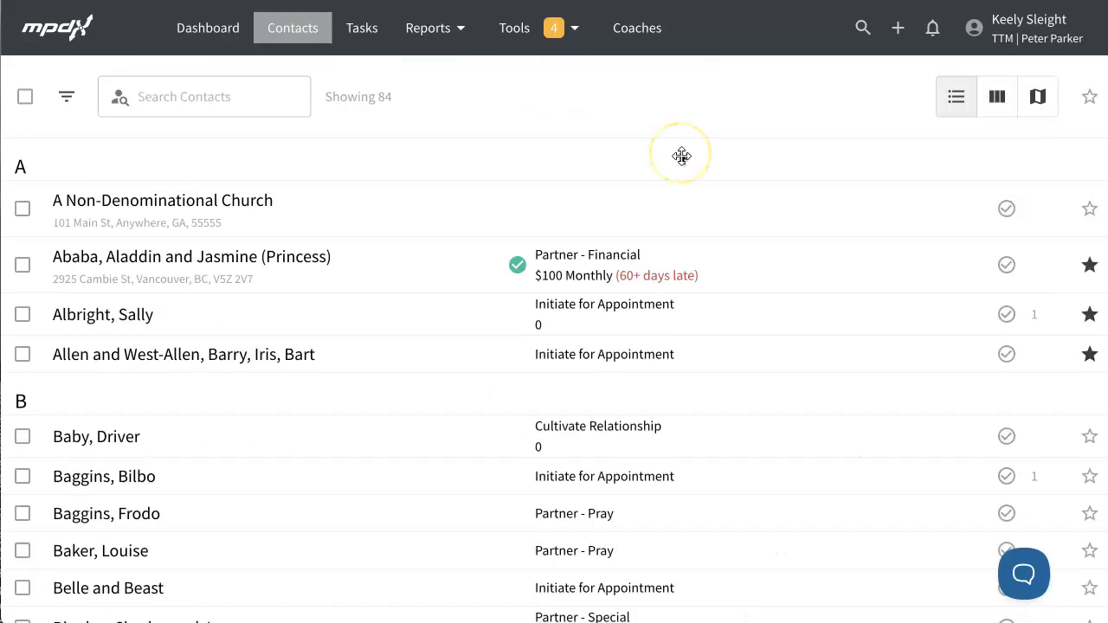
pyautogui.click(686, 156)
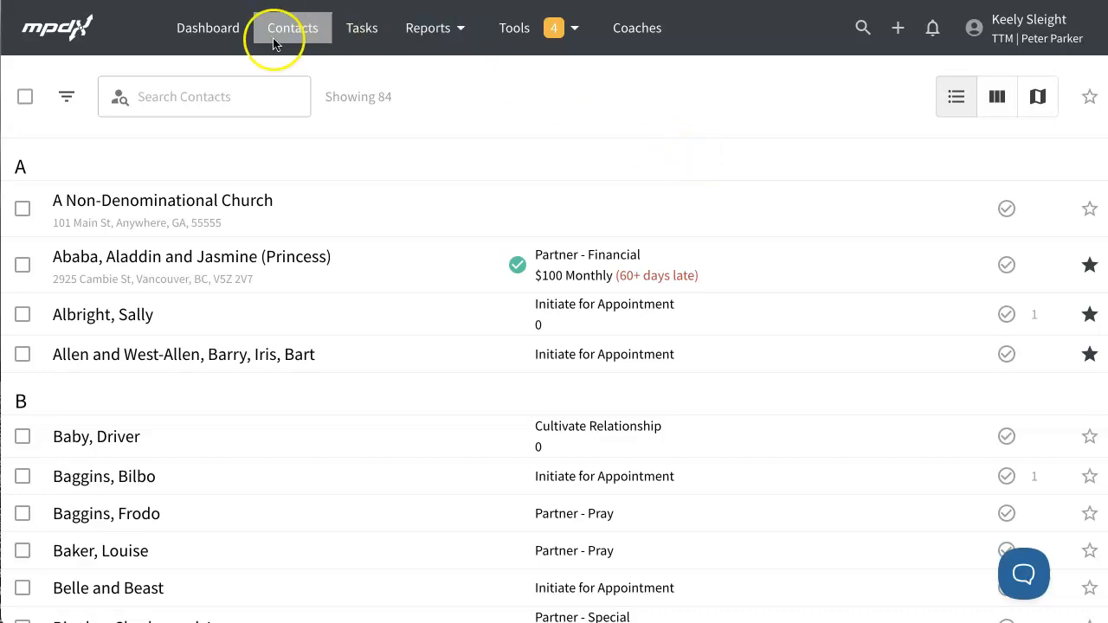
# Step: Open a contact's page from the contacts list and search the help articles for "REFRESH"
pyautogui.click(250, 349)
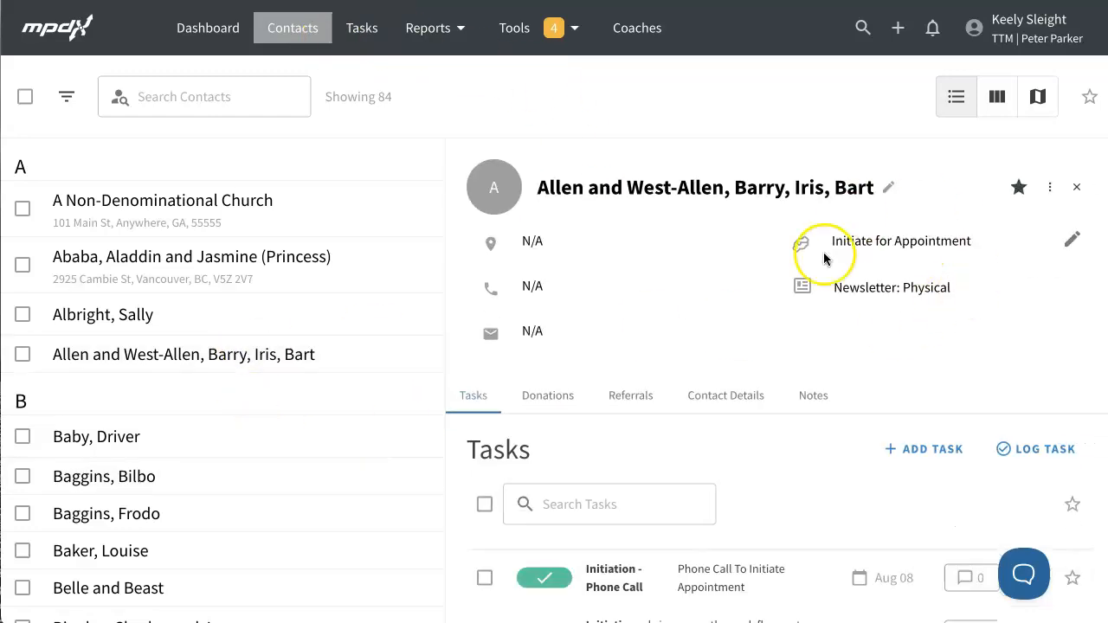
pyautogui.click(1022, 574)
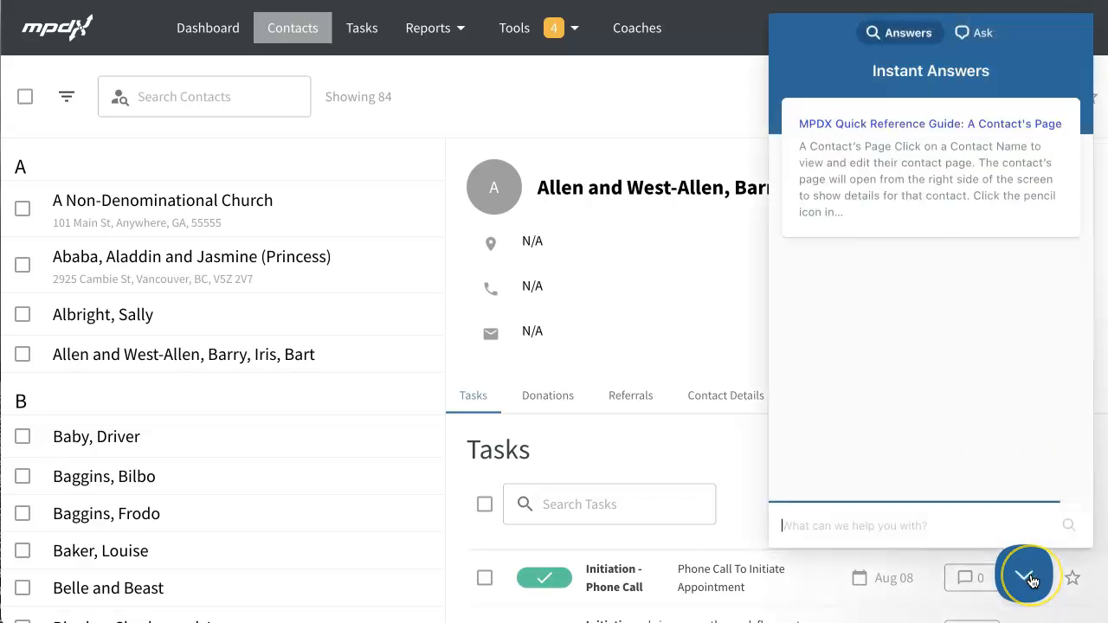
pyautogui.write('REFRESH')
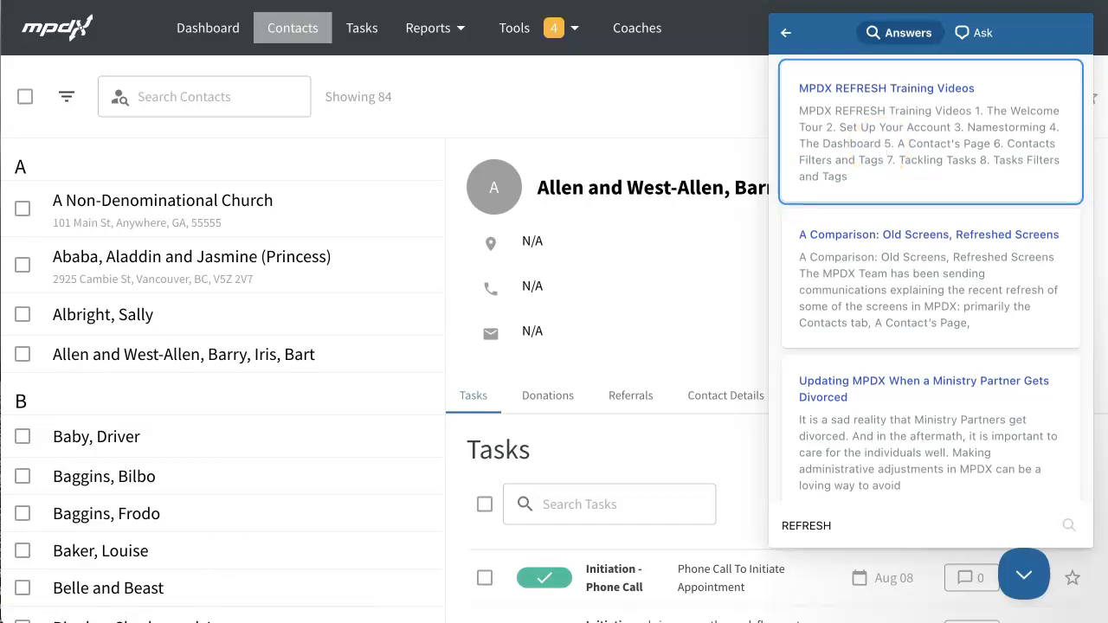
pyautogui.click(807, 508)
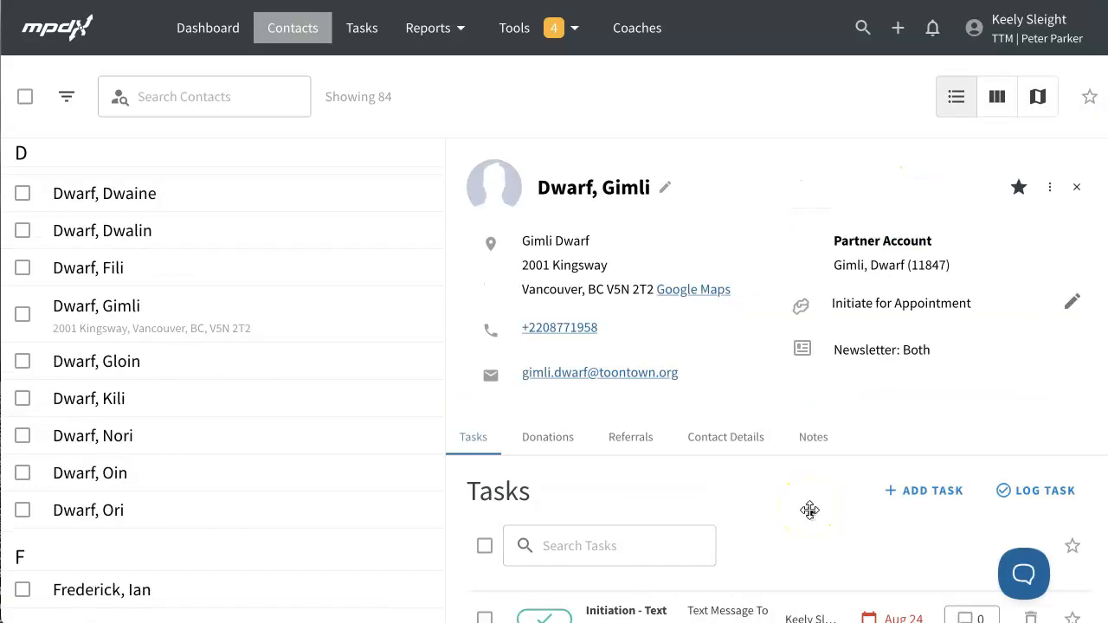
# Step: Complete the contact's "Text Message To Initiate" task with the result Appointment Scheduled, change the contact's status to Appointment Scheduled, and save
pyautogui.scroll(-2, 807, 509)
pyautogui.click(547, 467)
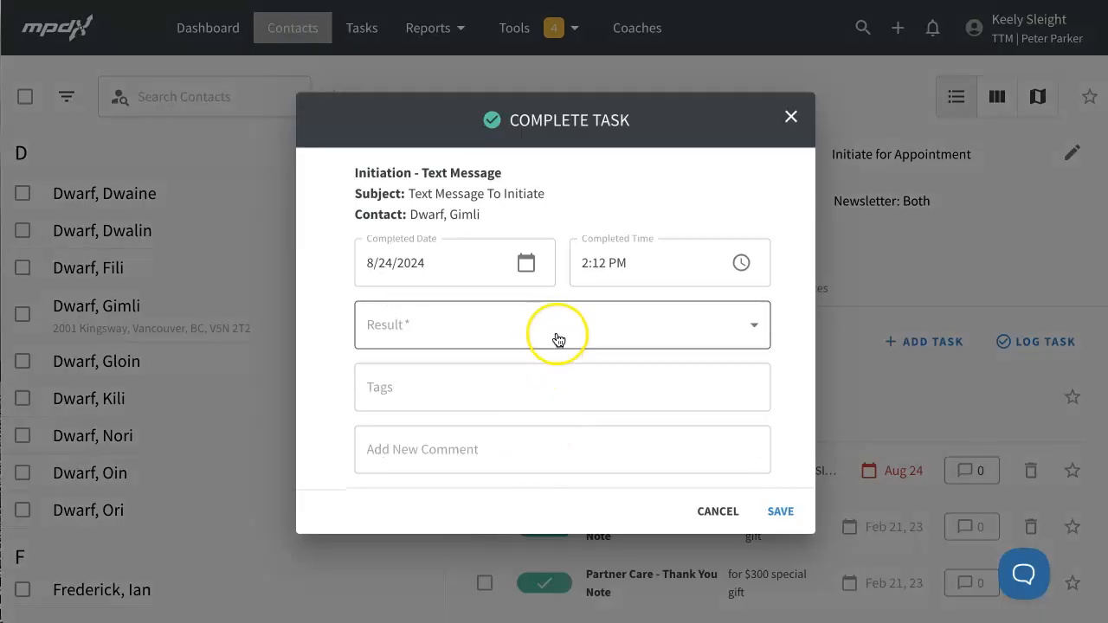
pyautogui.click(744, 324)
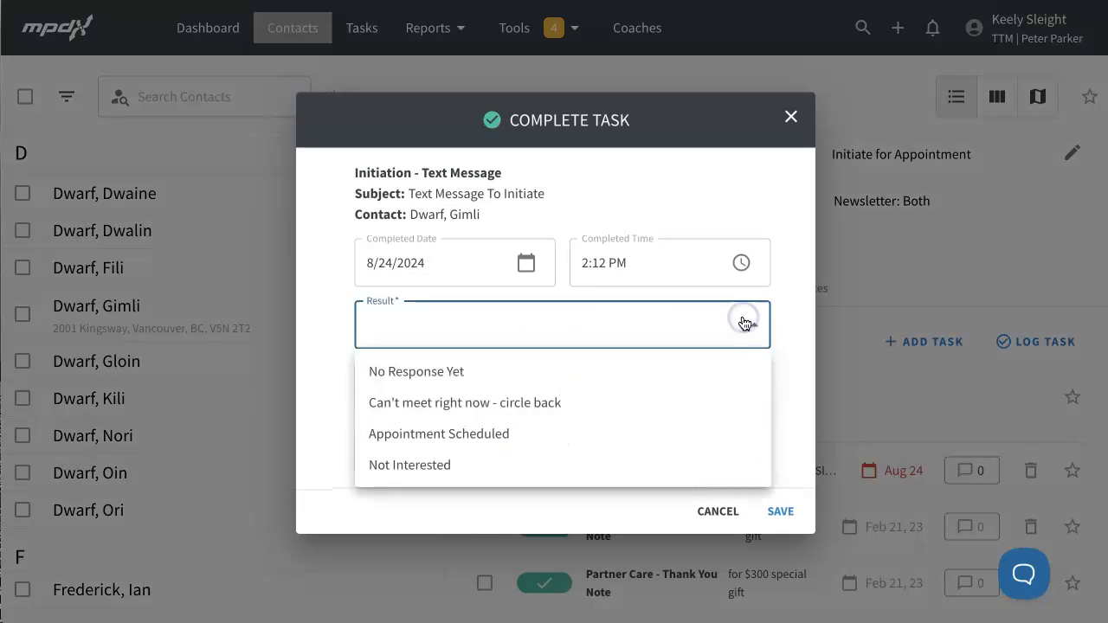
pyautogui.click(669, 432)
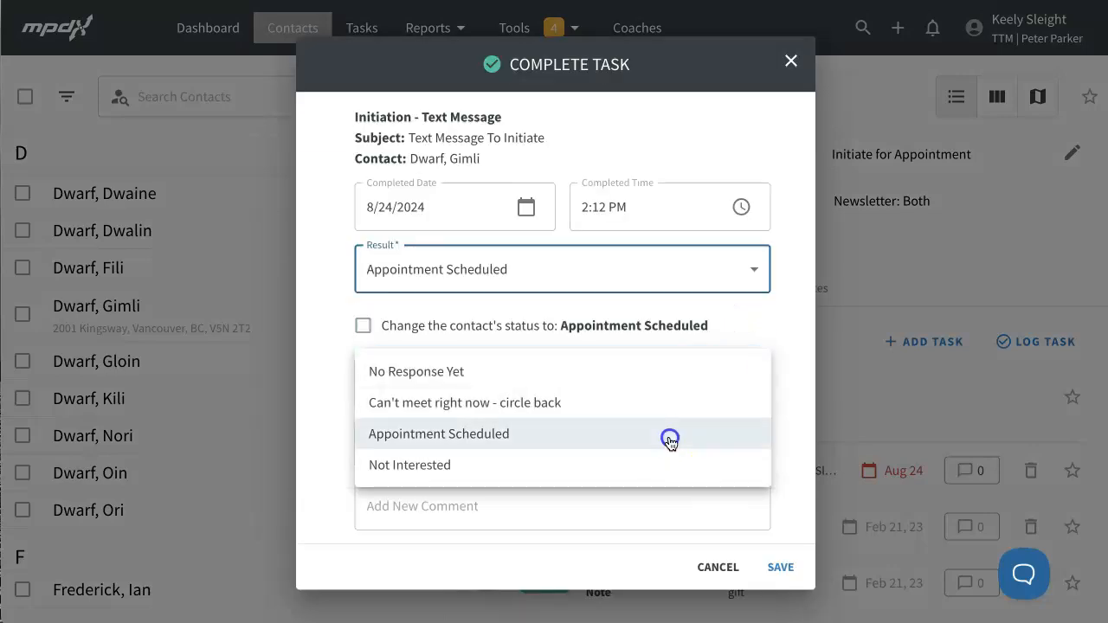
pyautogui.click(363, 327)
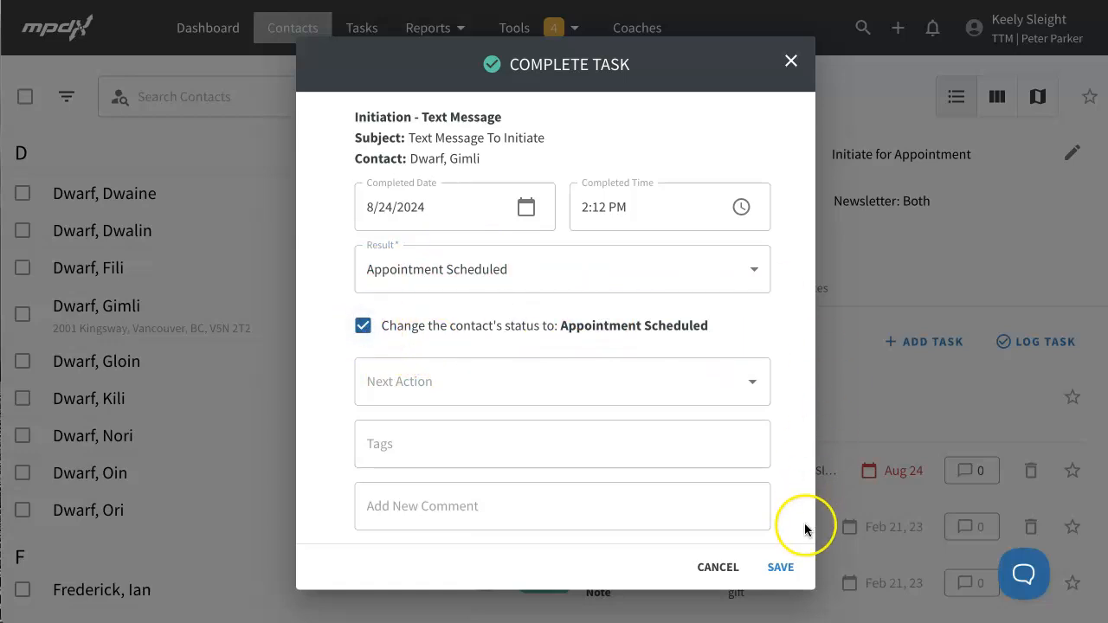
pyautogui.click(779, 568)
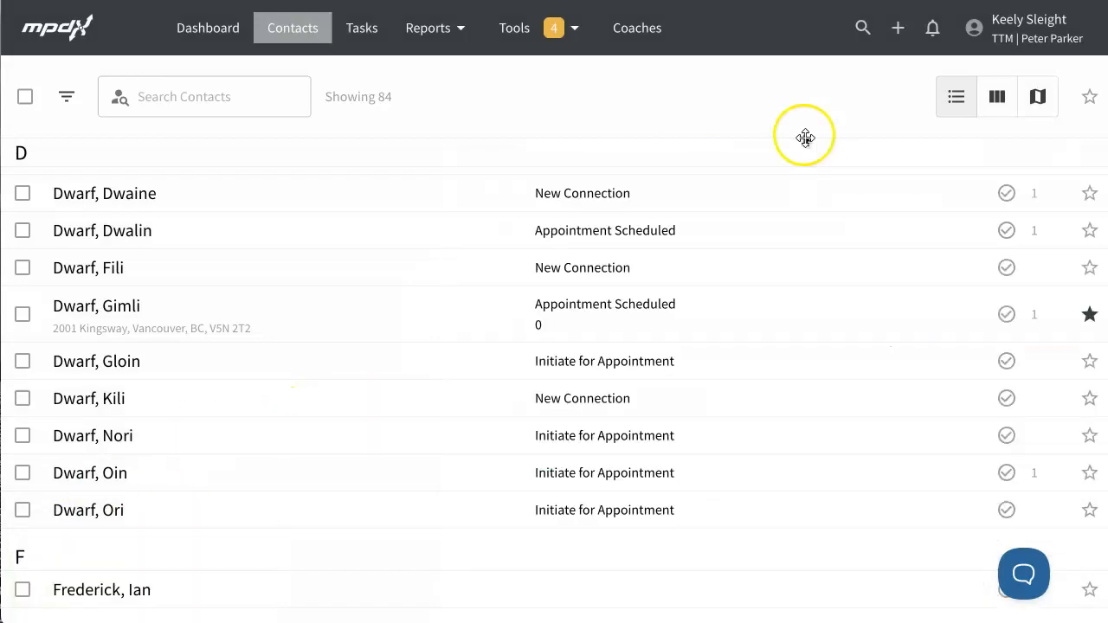
# Step: Start logging a completed Initiation task with the Social Media action, keeping the suggested task name
pyautogui.click(899, 28)
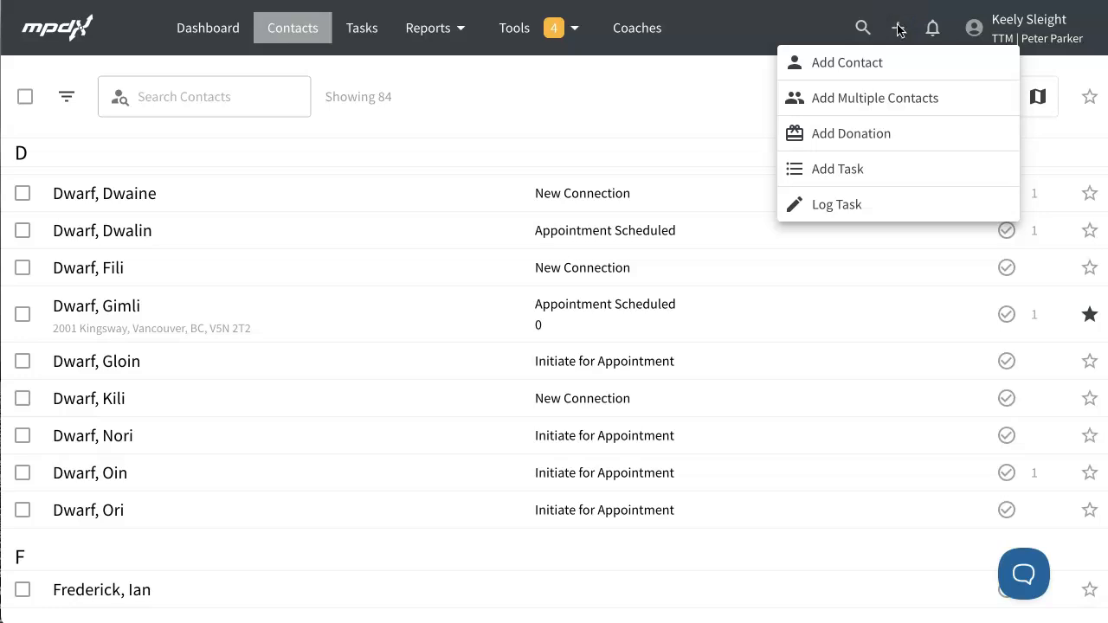
pyautogui.click(888, 214)
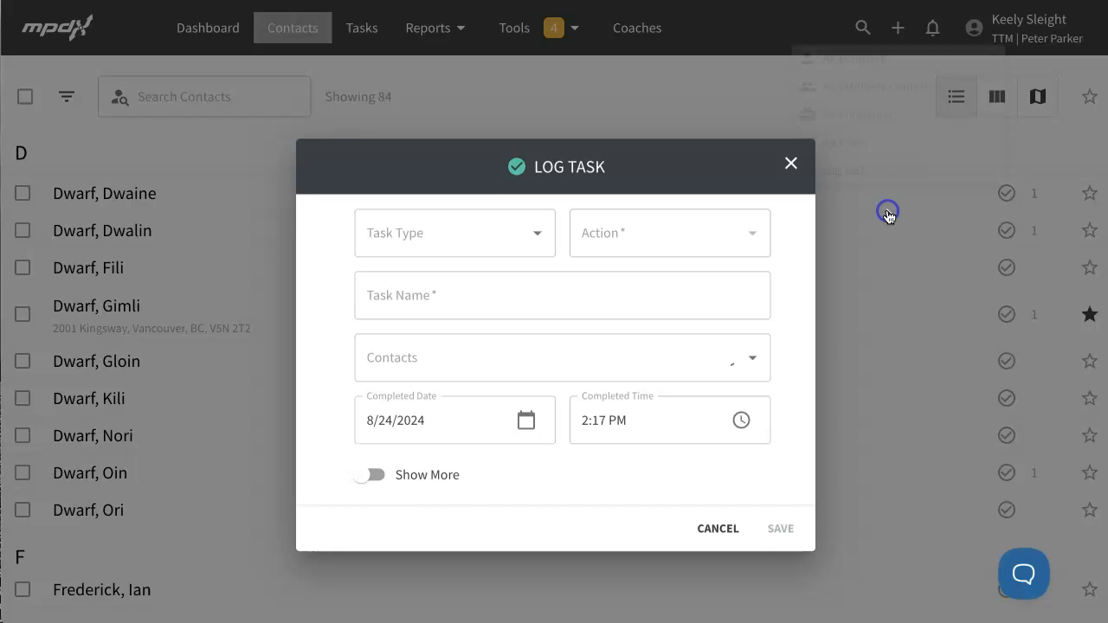
pyautogui.click(490, 251)
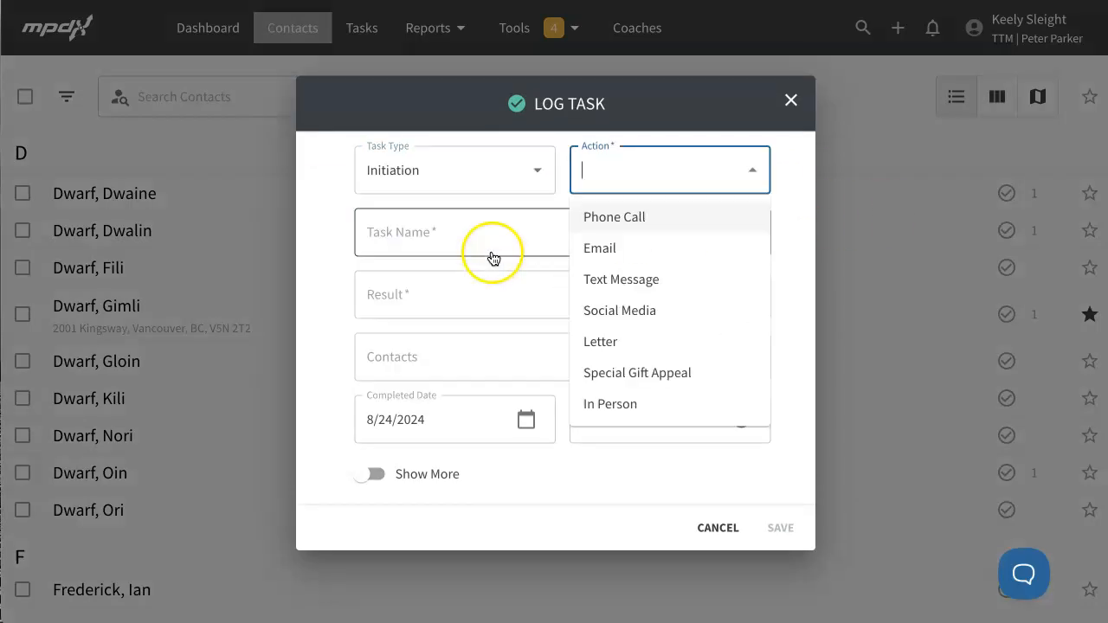
pyautogui.click(624, 312)
pyautogui.click(599, 237)
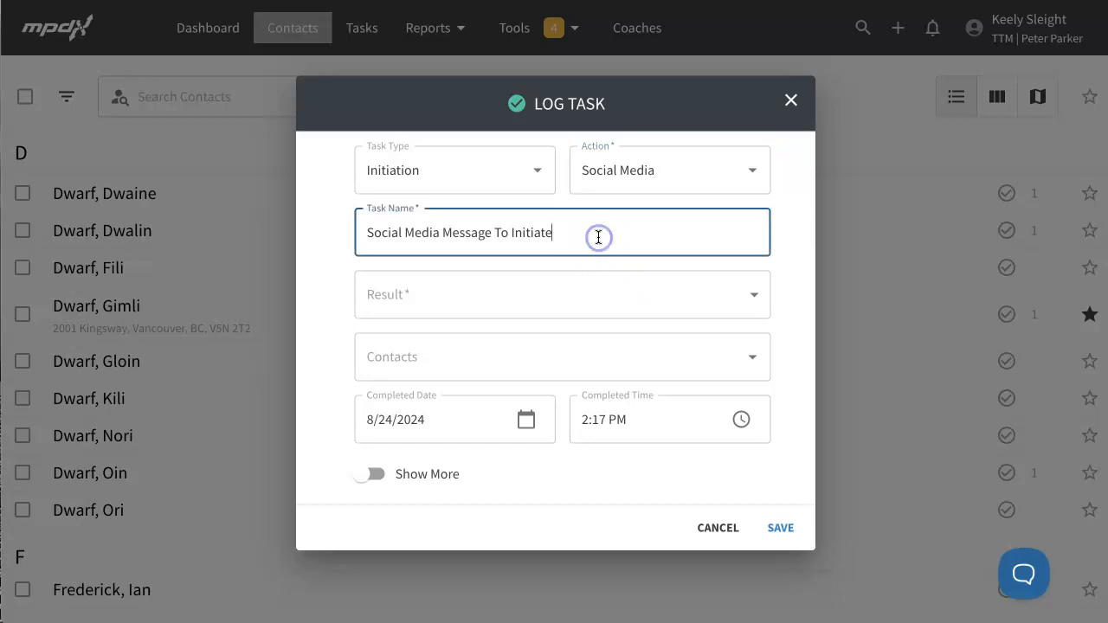
# Step: Assign the contact to the logged task and set its result to "Can't meet right now - circle back"
pyautogui.click(577, 354)
pyautogui.write('A')
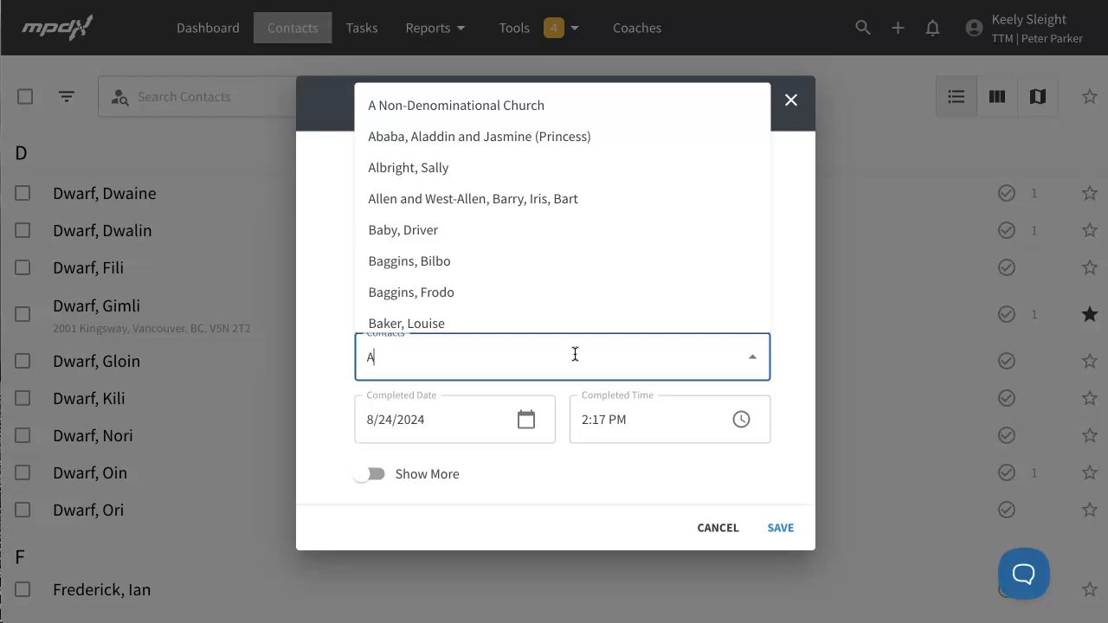
pyautogui.write('lbus')
pyautogui.click(495, 412)
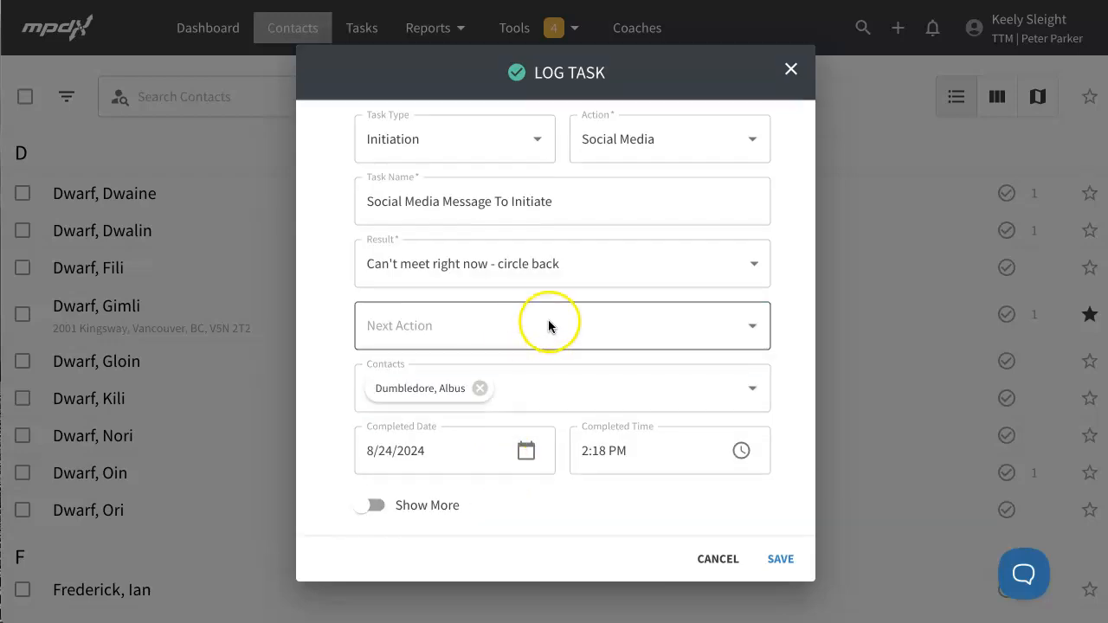
# Step: Set the next action to Social Media and save the logged task
pyautogui.click(547, 322)
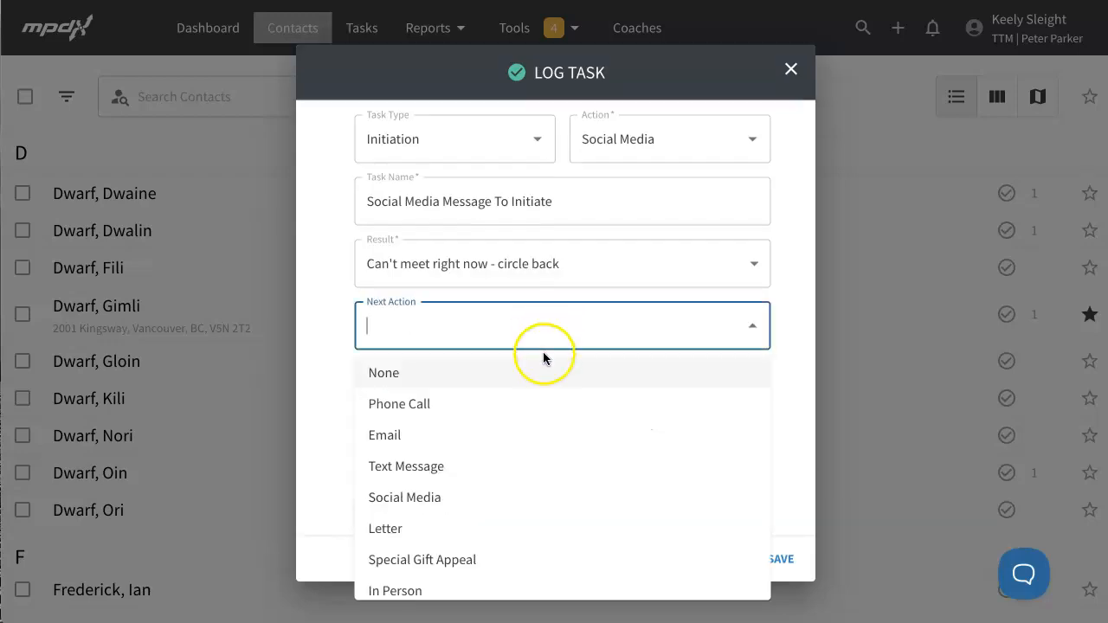
pyautogui.click(522, 489)
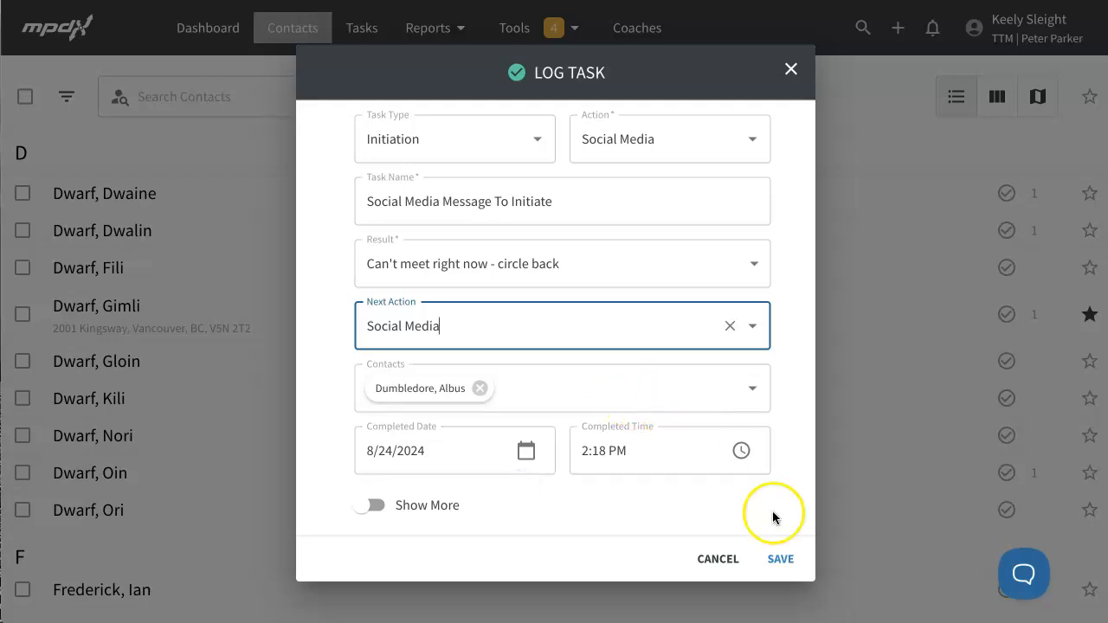
pyautogui.click(780, 560)
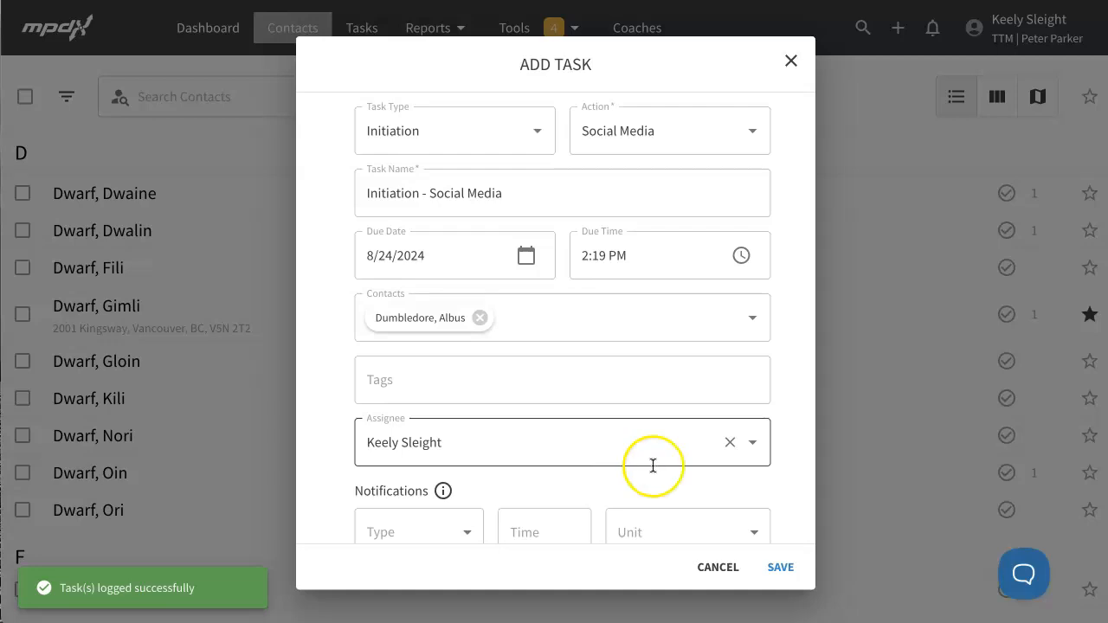
# Step: Set the new Initiation - Social Media task's due date to 8/27/2024 and save the task
pyautogui.click(395, 259)
pyautogui.click(526, 255)
pyautogui.click(613, 505)
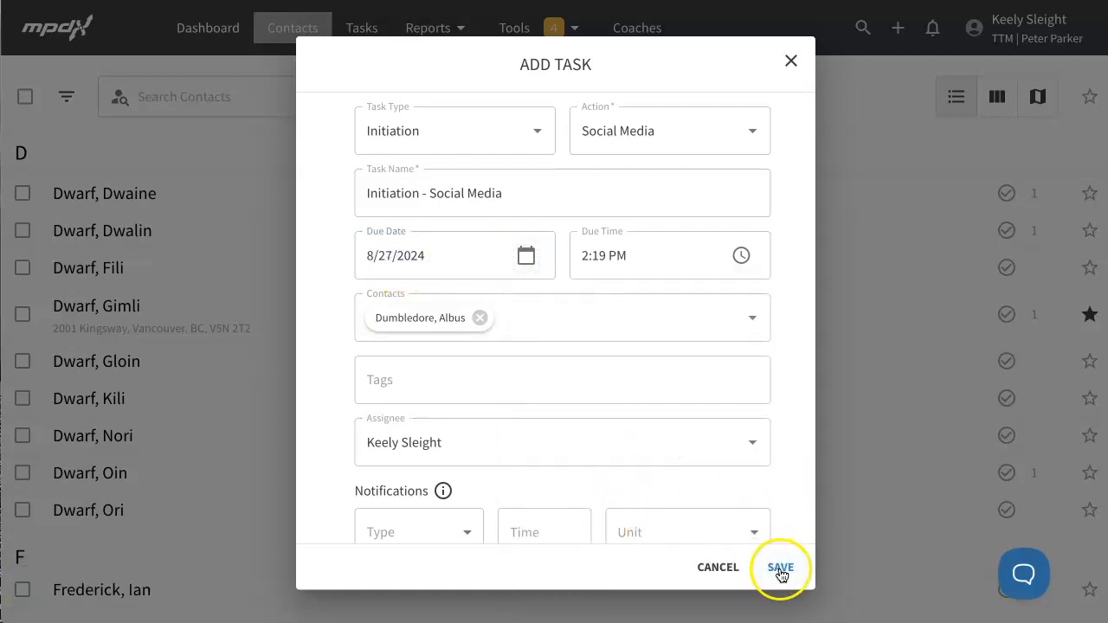
pyautogui.click(780, 569)
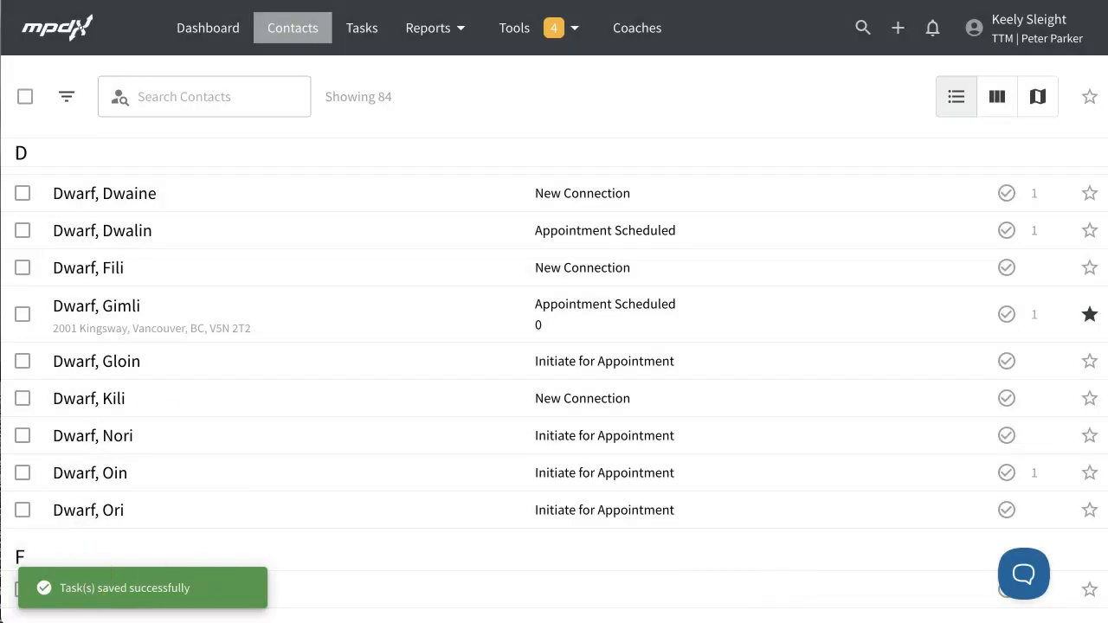
# Step: Open the full task list and examine the options of its Action filter
pyautogui.click(360, 30)
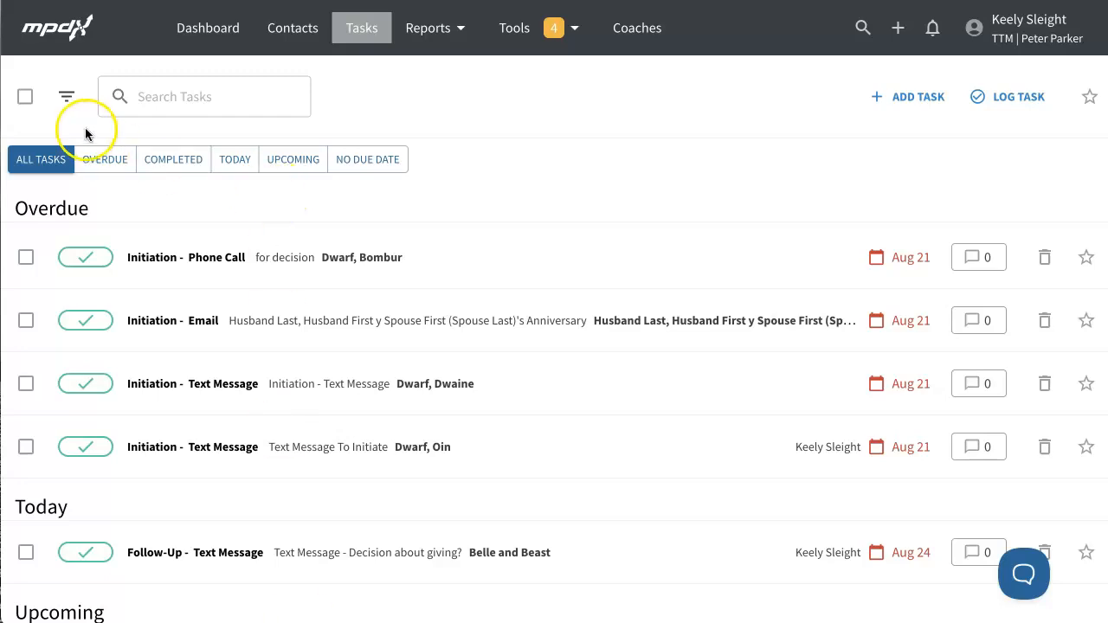
pyautogui.click(68, 99)
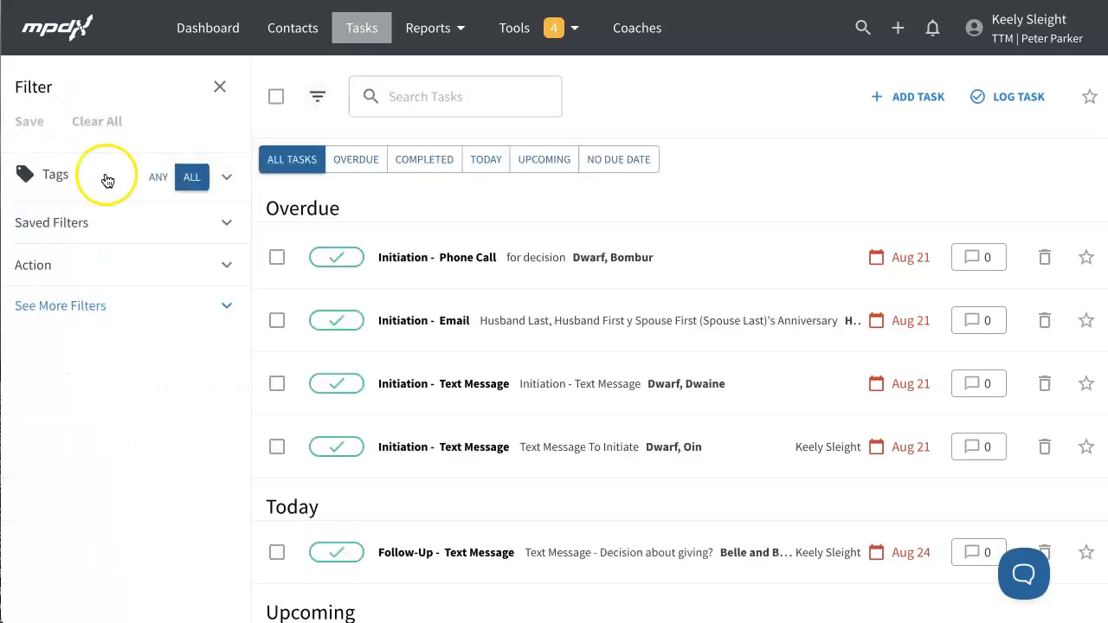
pyautogui.click(227, 274)
pyautogui.click(191, 376)
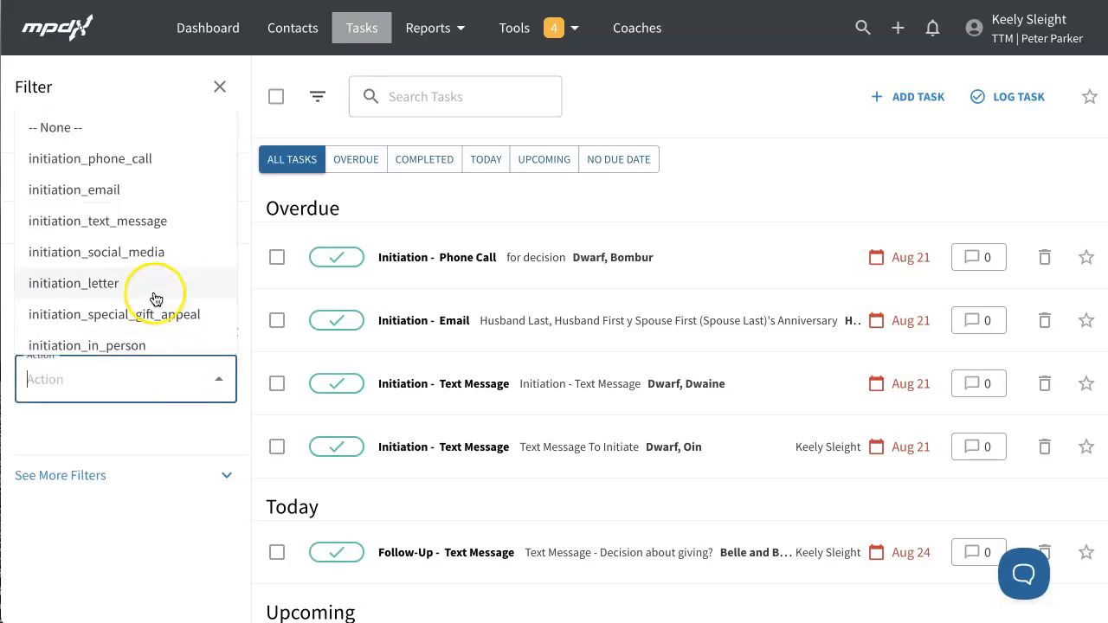
pyautogui.scroll(-10, 155, 299)
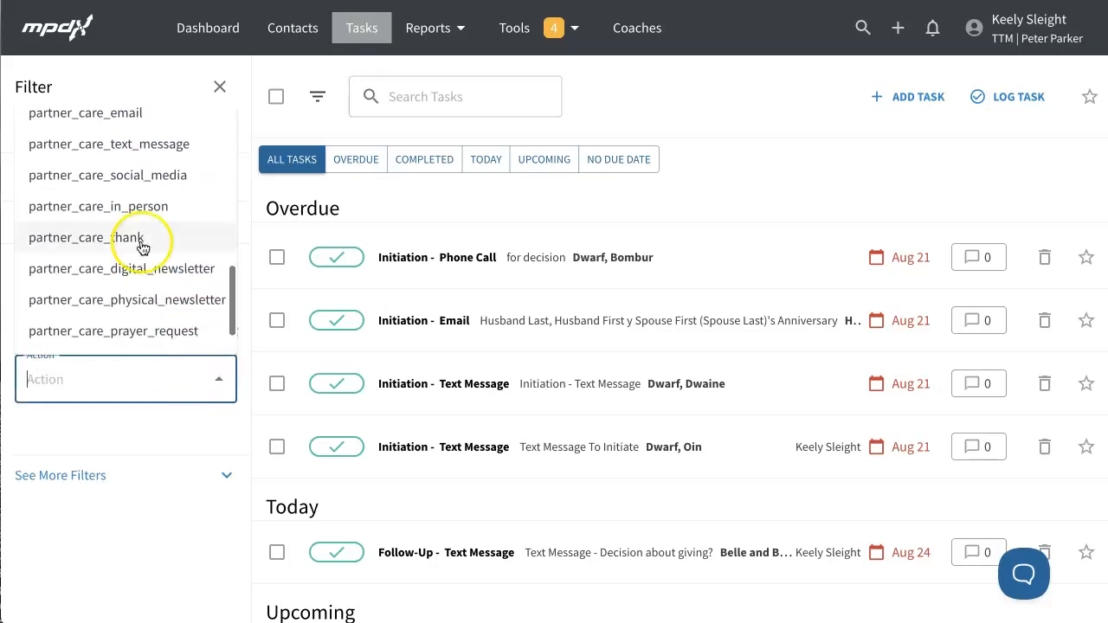
pyautogui.click(143, 247)
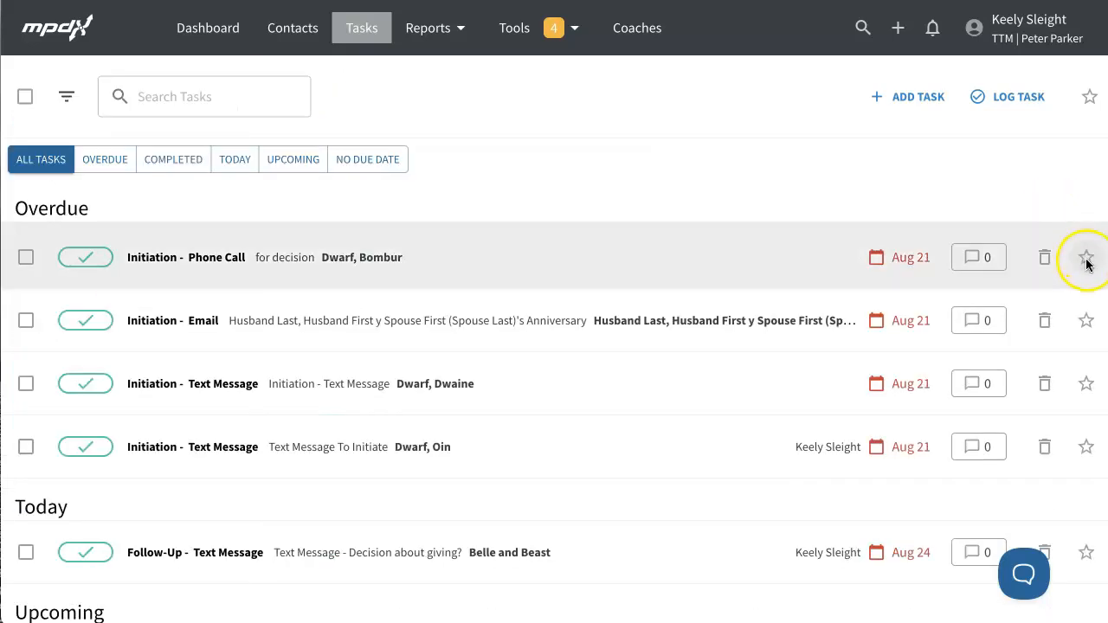
# Step: Star the overdue "for decision" phone call task and briefly filter the task list to starred tasks
pyautogui.click(1086, 260)
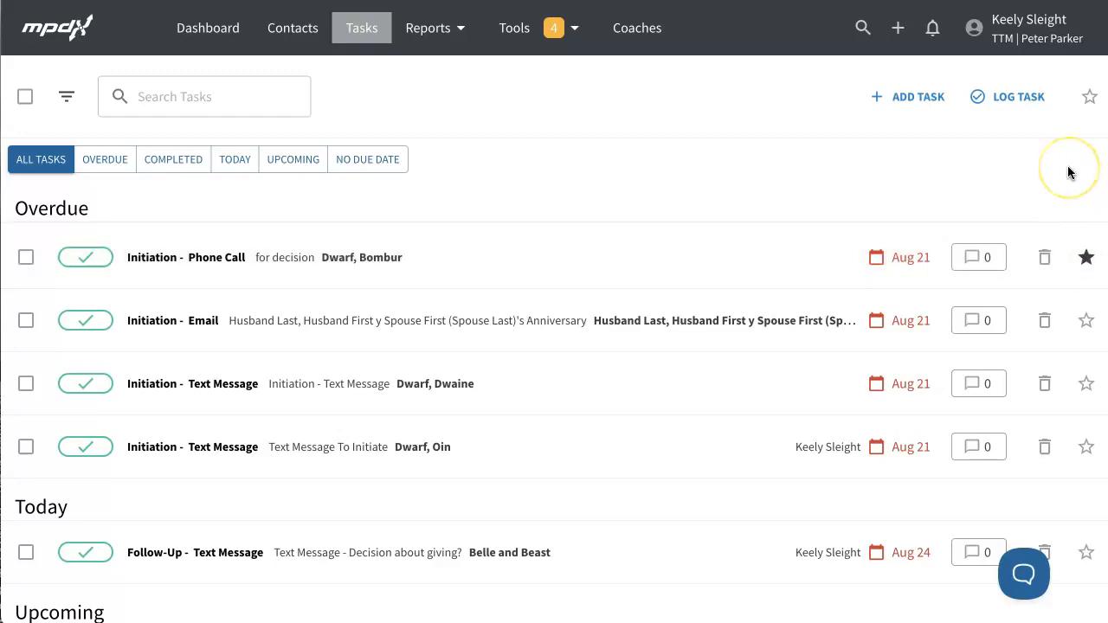
pyautogui.click(1090, 97)
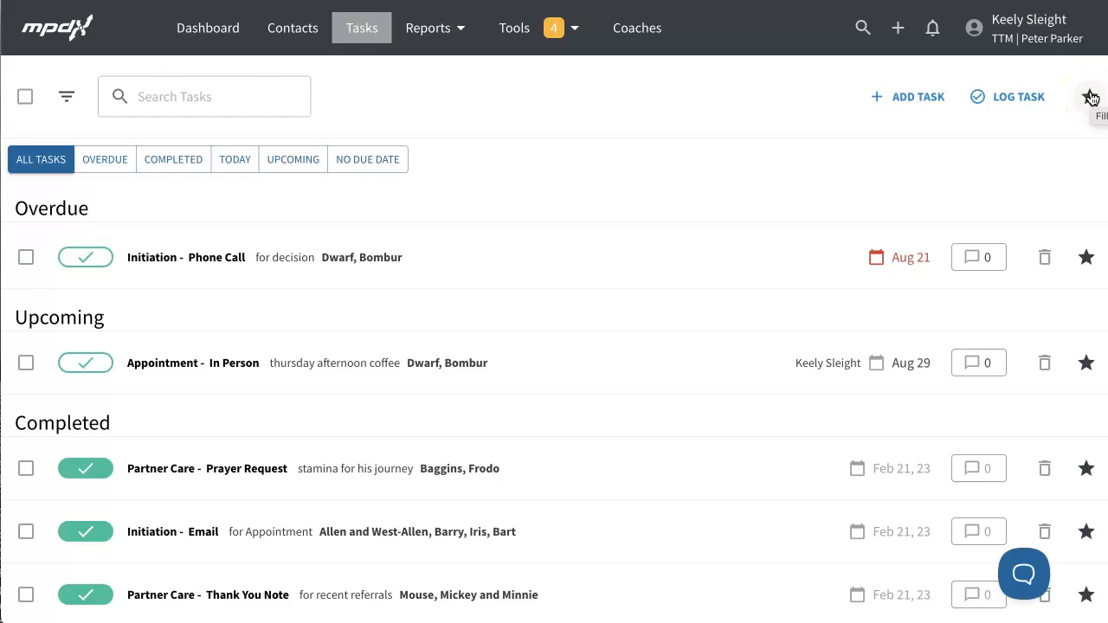
pyautogui.click(1089, 97)
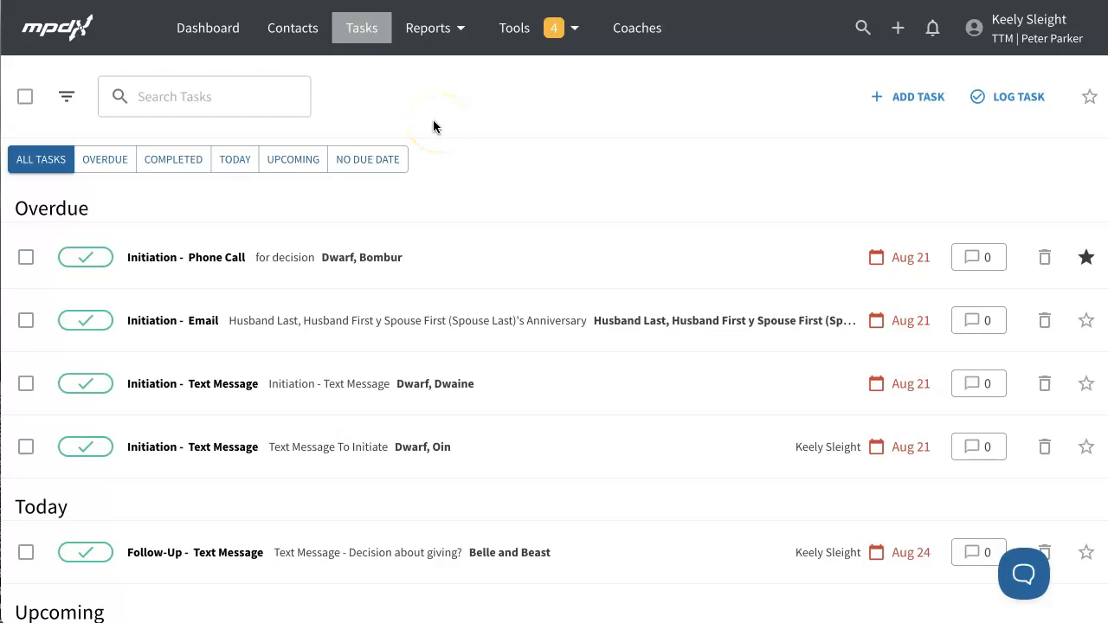
# Step: Try selecting all tasks, reduce the selection to the first two overdue tasks, and view the available bulk actions
pyautogui.click(26, 97)
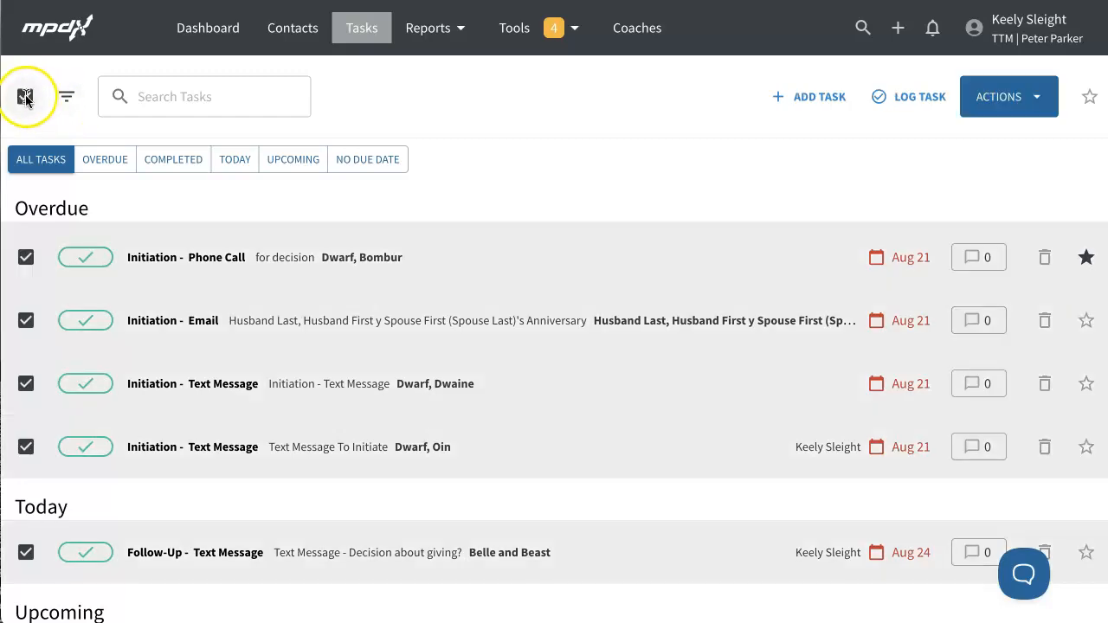
pyautogui.click(25, 97)
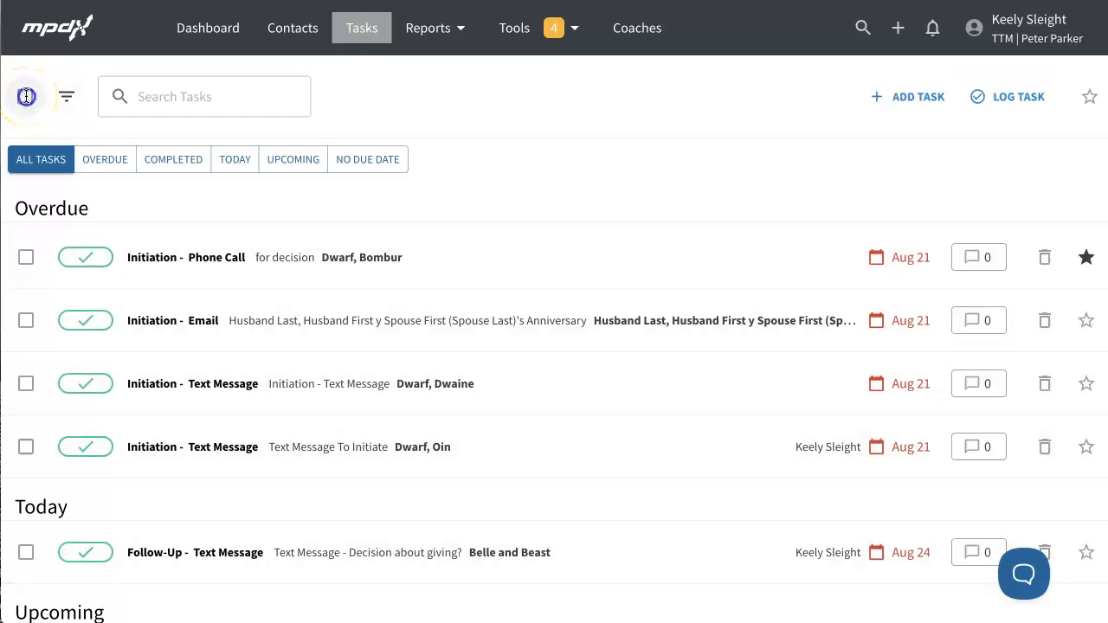
pyautogui.click(25, 257)
pyautogui.click(26, 320)
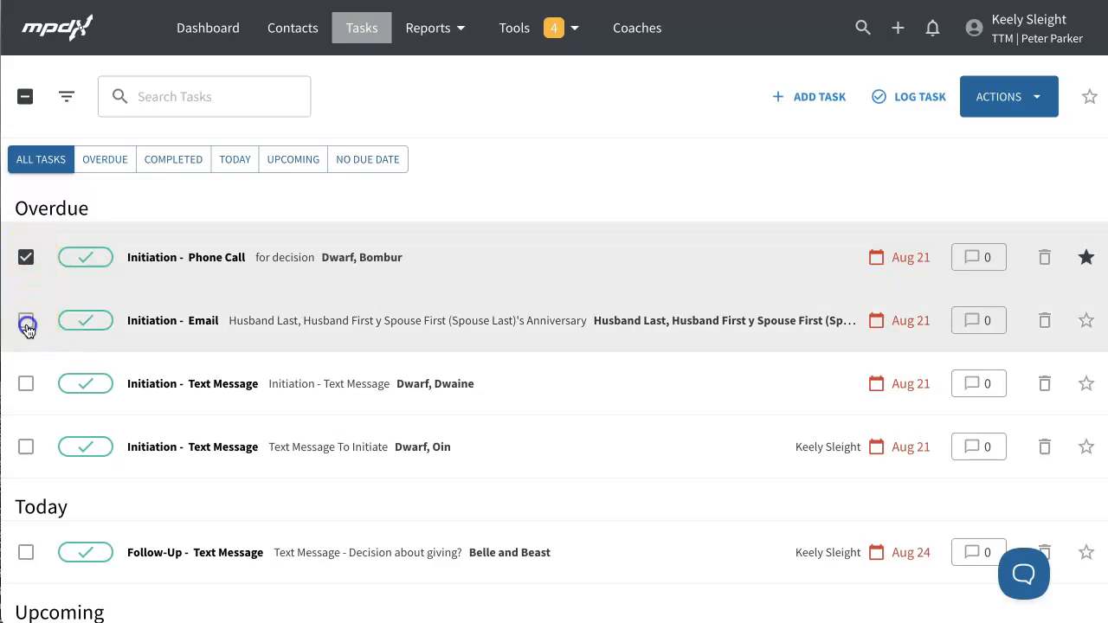
pyautogui.click(1016, 113)
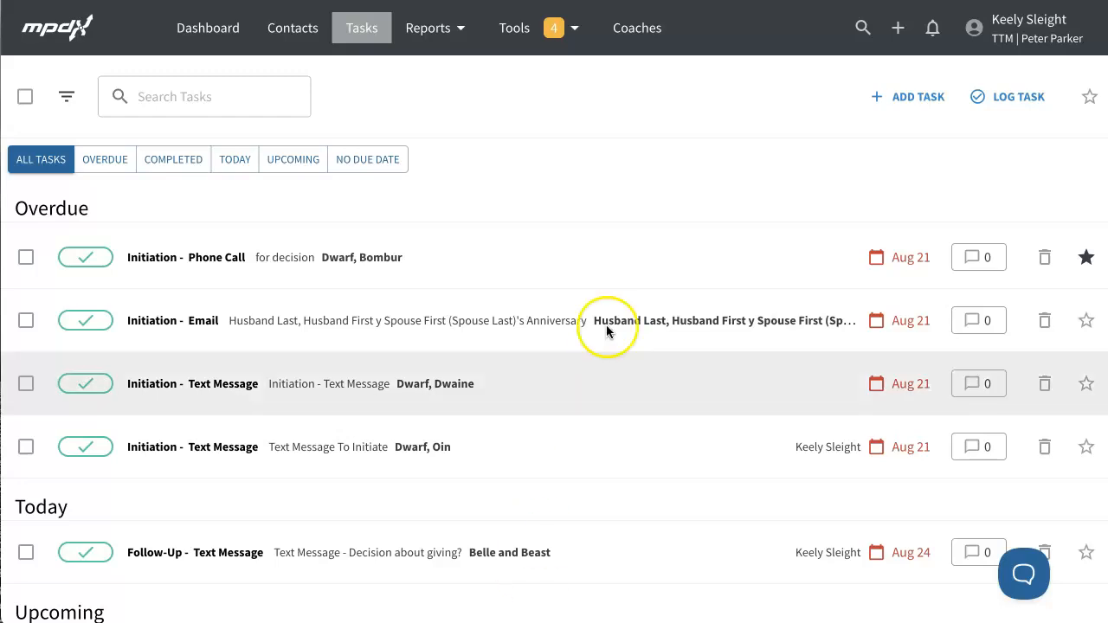
# Step: View the list of available reports without opening one
pyautogui.click(446, 41)
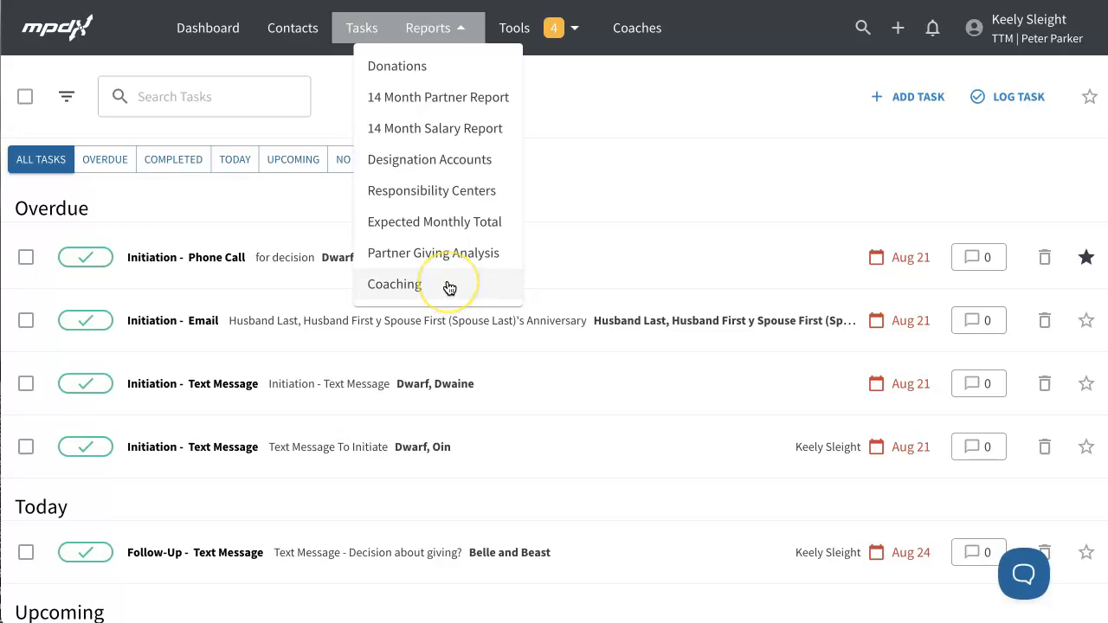
pyautogui.click(610, 194)
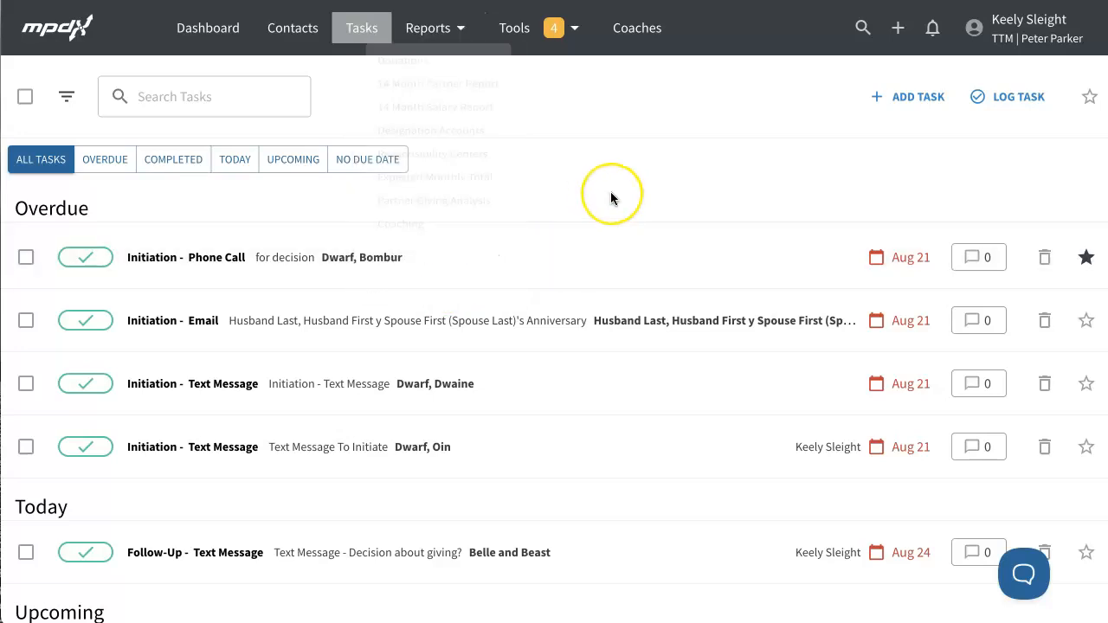